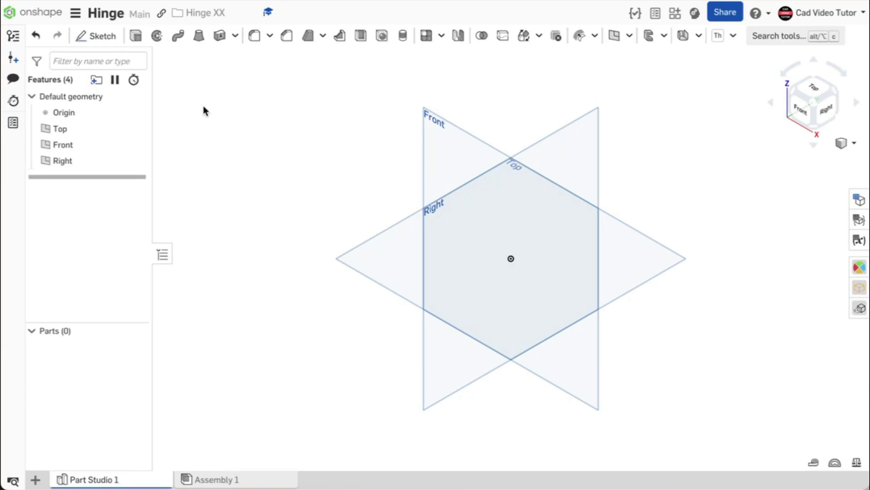
- Confirm millimetres as the workspace length unit and close the units settings unchanged
{"action": "left_click", "coordinate": [76, 18]}
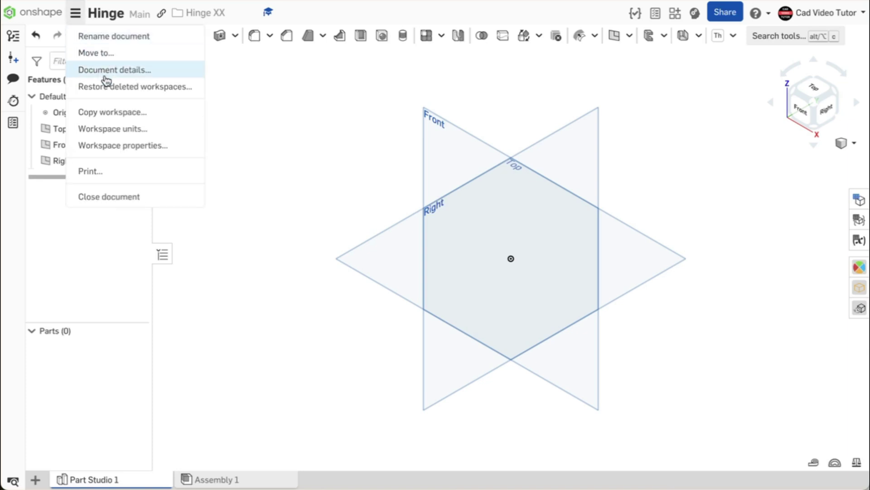
{"action": "left_click", "coordinate": [128, 130]}
{"action": "left_click", "coordinate": [280, 111]}
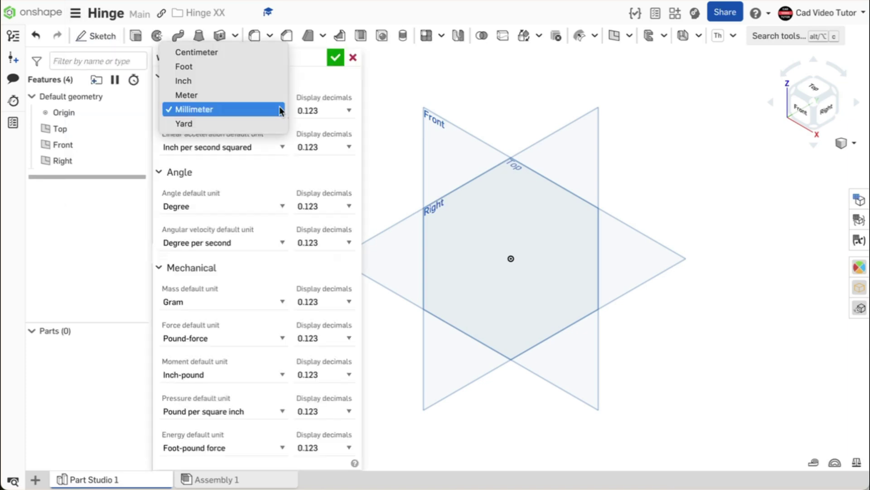
{"action": "left_click", "coordinate": [280, 111]}
{"action": "left_click", "coordinate": [283, 301]}
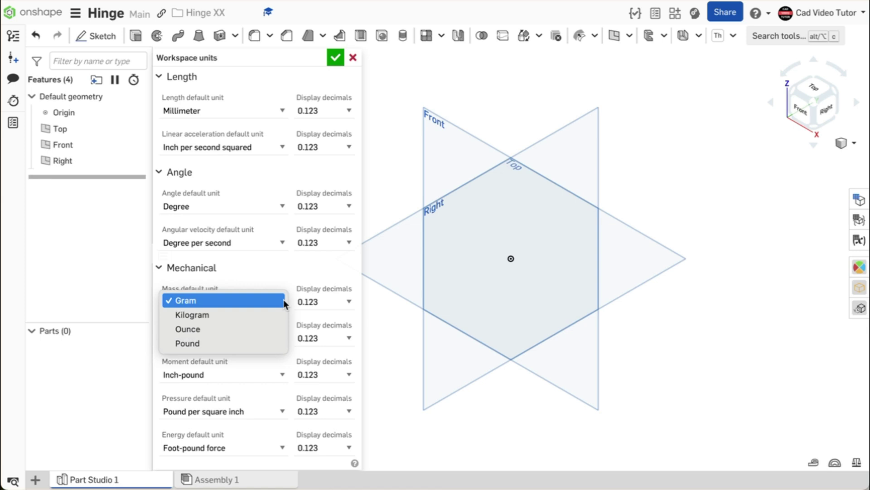
{"action": "key", "text": "Escape"}
- Start a sketch on the Front plane, viewed normal, with the default planes hidden
{"action": "left_click", "coordinate": [101, 36]}
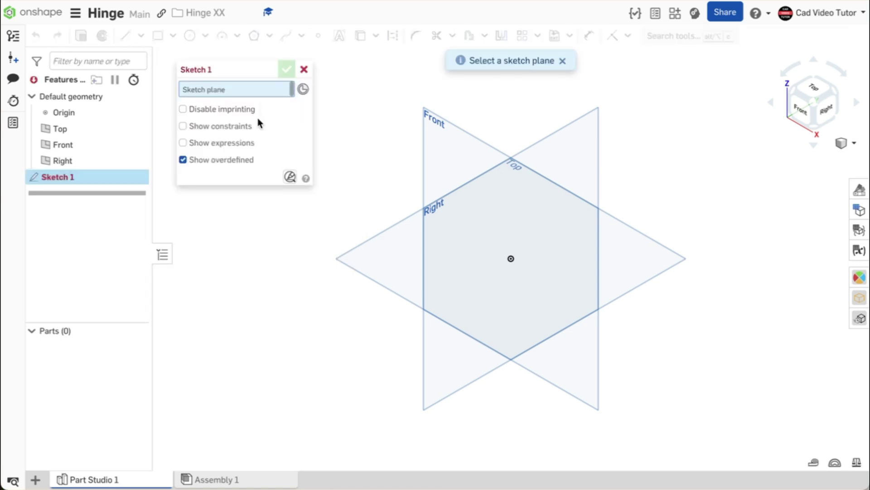
{"action": "left_click", "coordinate": [430, 171]}
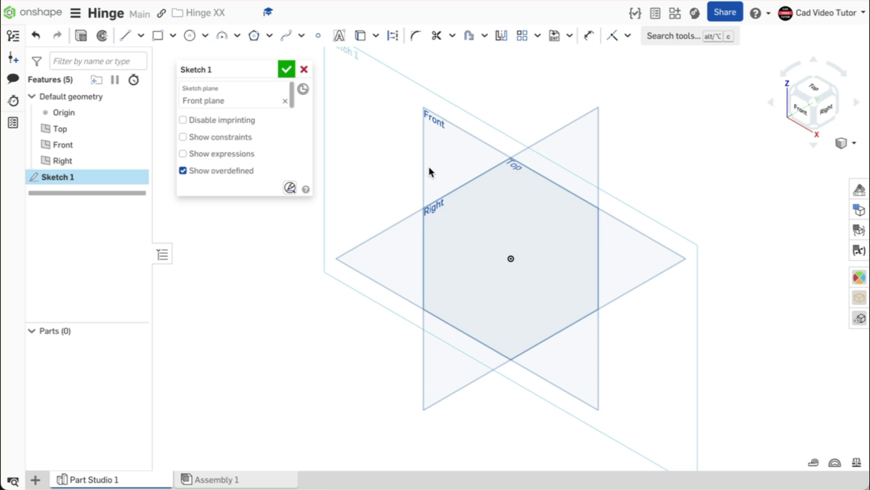
{"action": "key", "text": "n"}
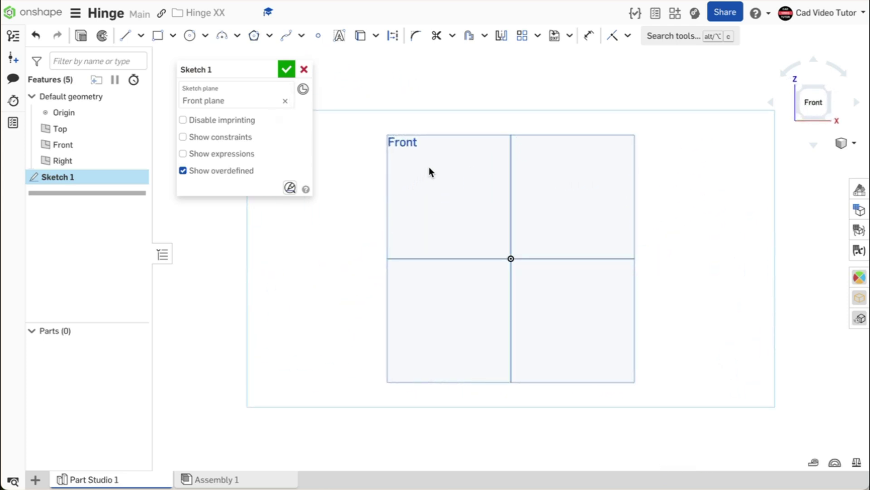
{"action": "key", "text": "p"}
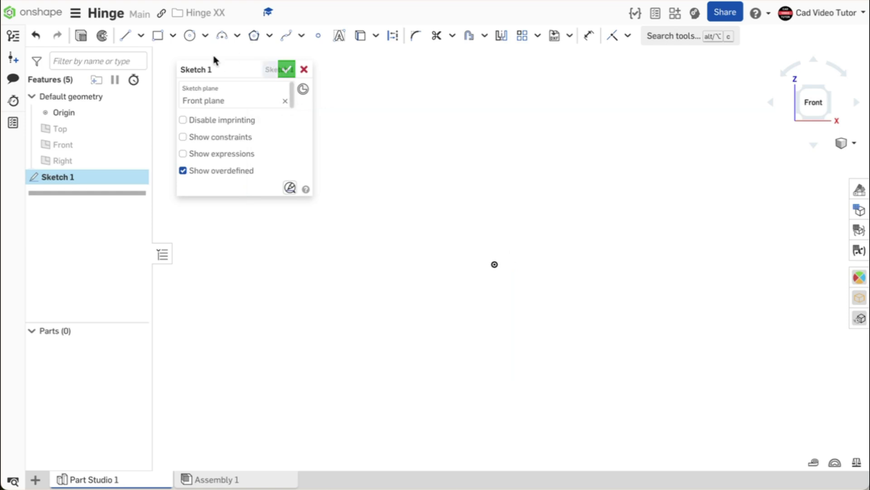
{"action": "left_click", "coordinate": [205, 35]}
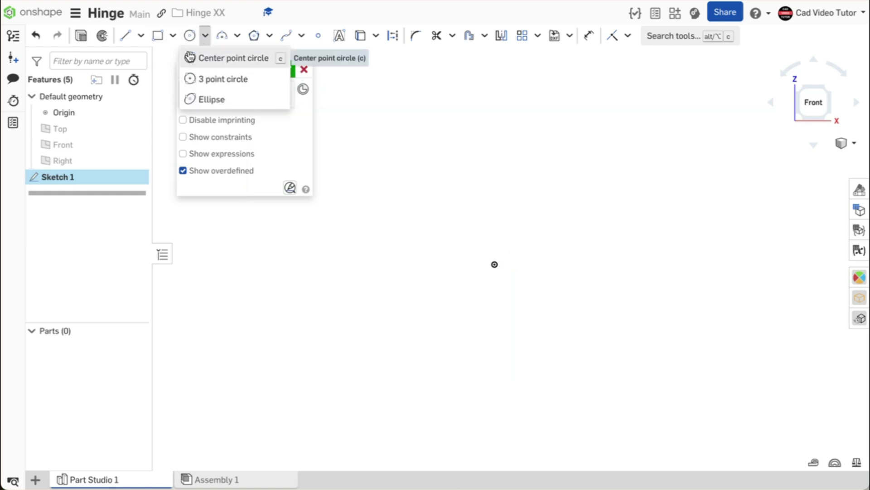
- Draw two centre-point circles on the origin, an inner Ø4 and an outer Ø8
{"action": "left_click", "coordinate": [202, 63]}
{"action": "left_click", "coordinate": [494, 264]}
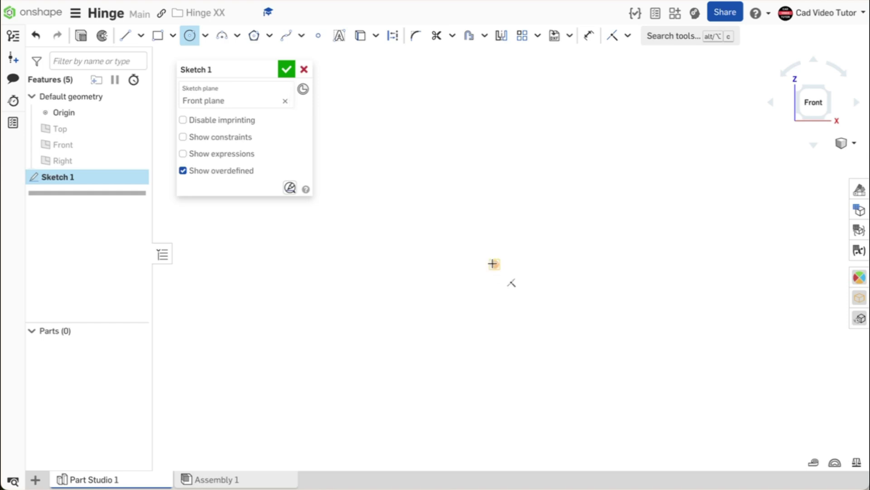
{"action": "left_click", "coordinate": [510, 251]}
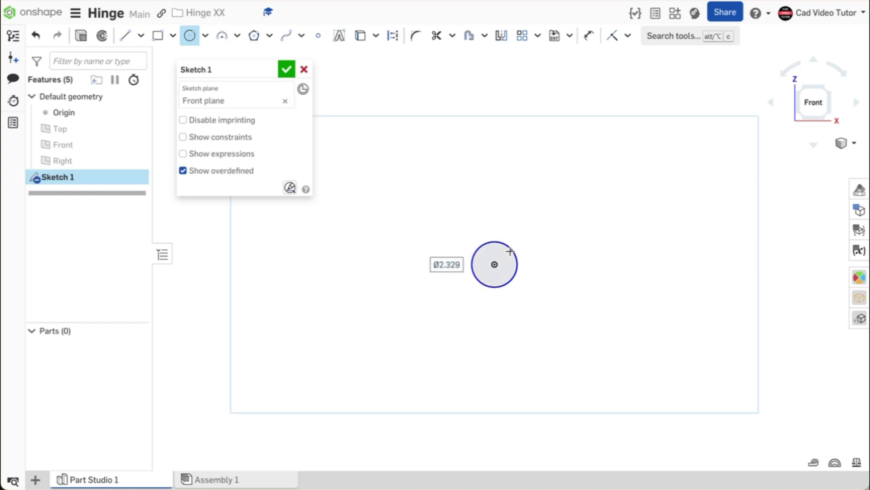
{"action": "type", "text": "4"}
{"action": "key", "text": "Return"}
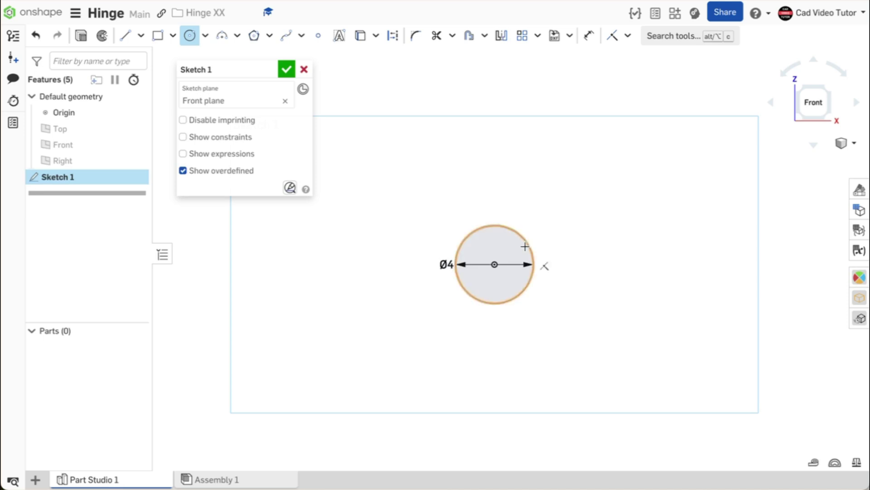
{"action": "left_click", "coordinate": [494, 264]}
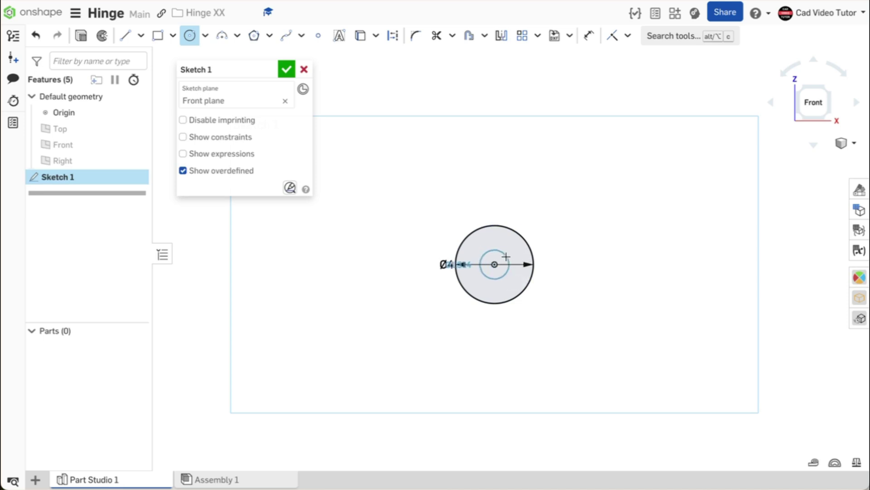
{"action": "left_click", "coordinate": [552, 230]}
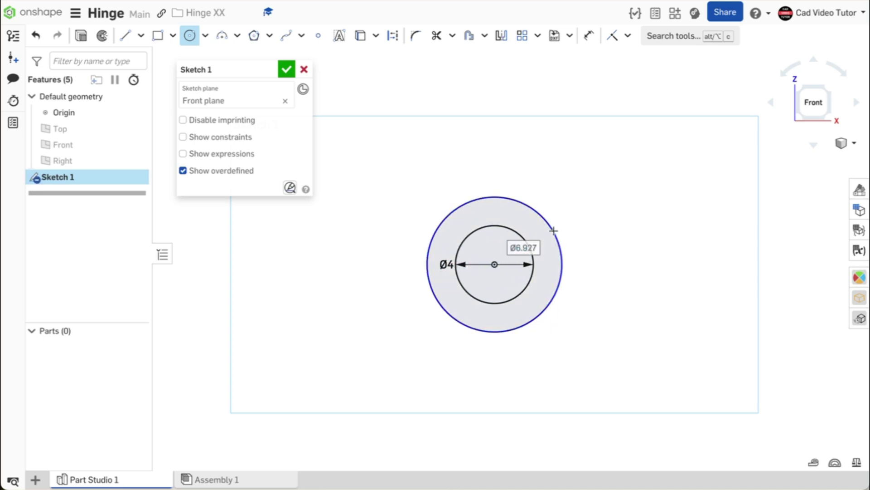
{"action": "type", "text": "8"}
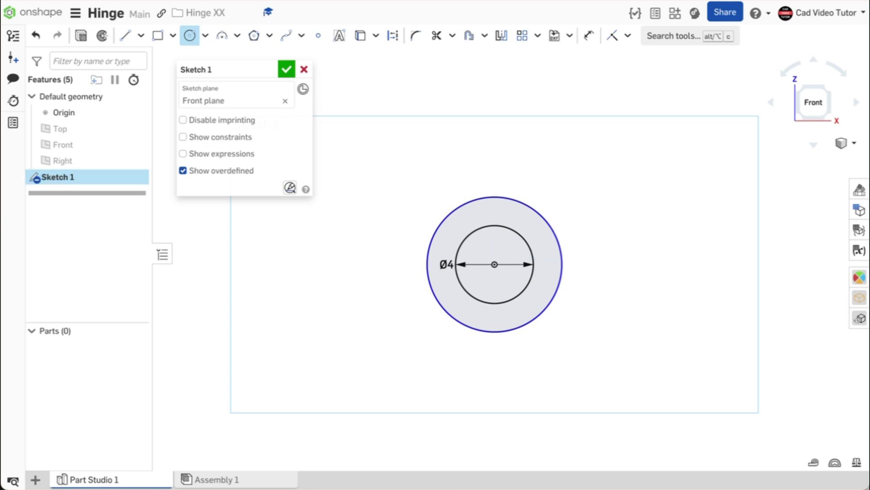
{"action": "key", "text": "Return"}
{"action": "left_click", "coordinate": [157, 36]}
{"action": "left_click", "coordinate": [173, 36]}
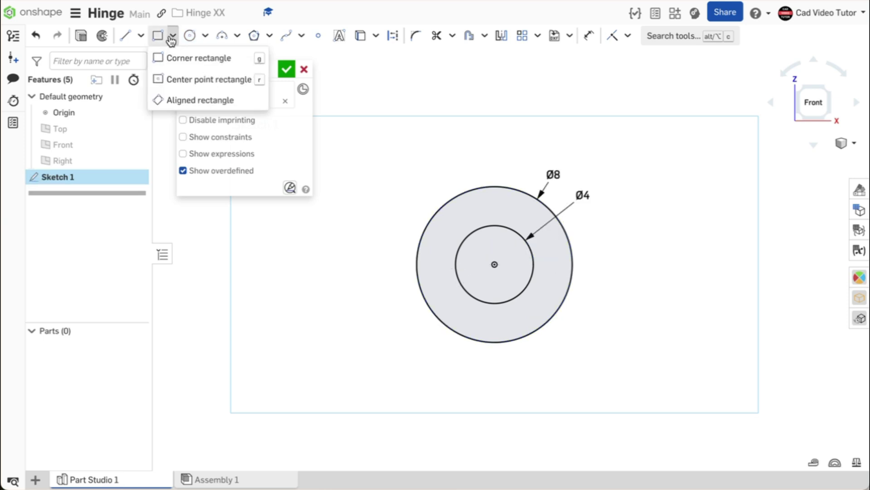
- Draw a 25 × 2 corner rectangle below the circles
{"action": "left_click", "coordinate": [158, 55]}
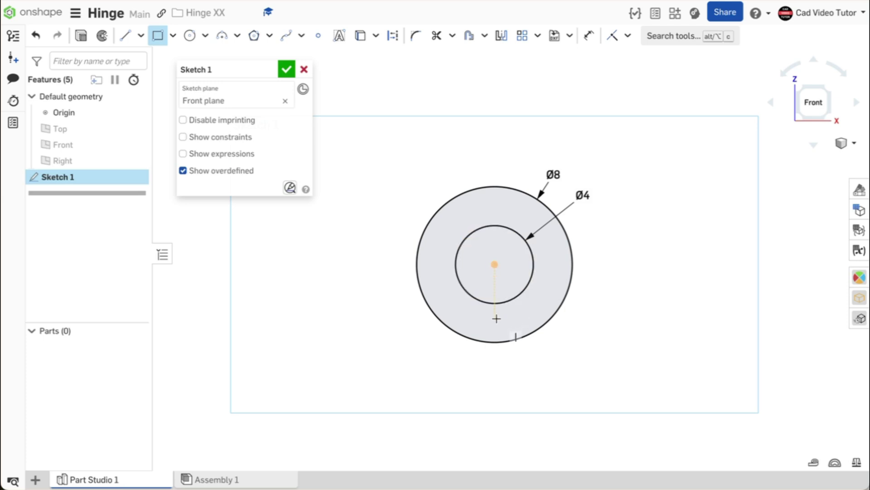
{"action": "left_click", "coordinate": [494, 366]}
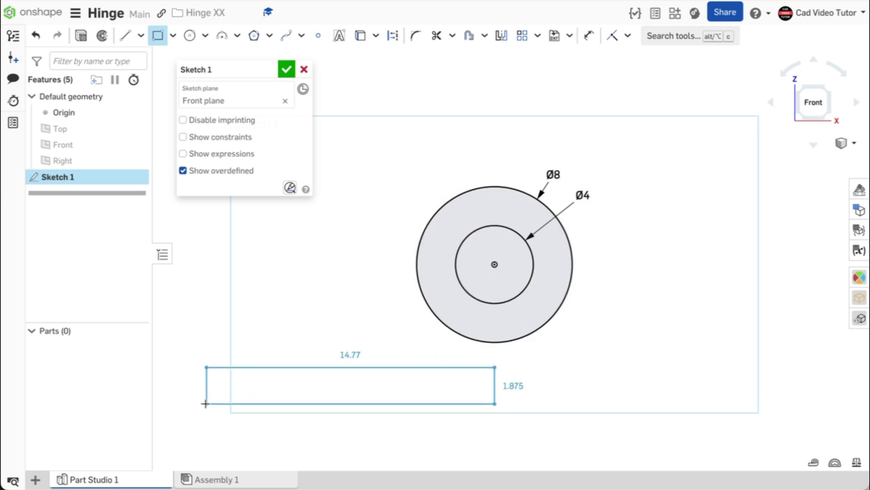
{"action": "left_click", "coordinate": [173, 403]}
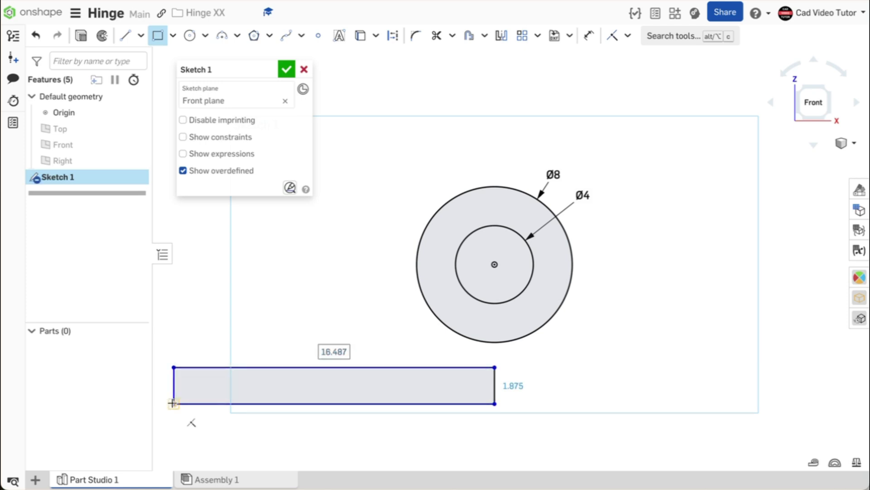
{"action": "type", "text": "25"}
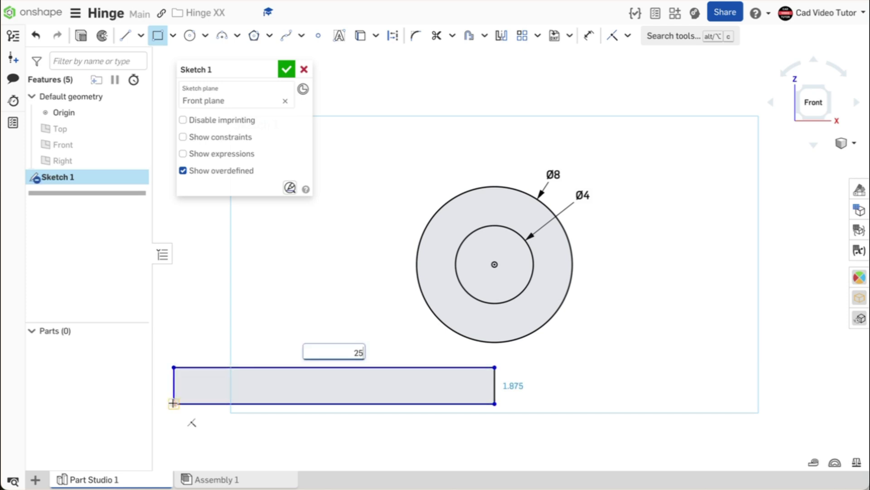
{"action": "key", "text": "Return"}
{"action": "type", "text": "2"}
{"action": "key", "text": "Return"}
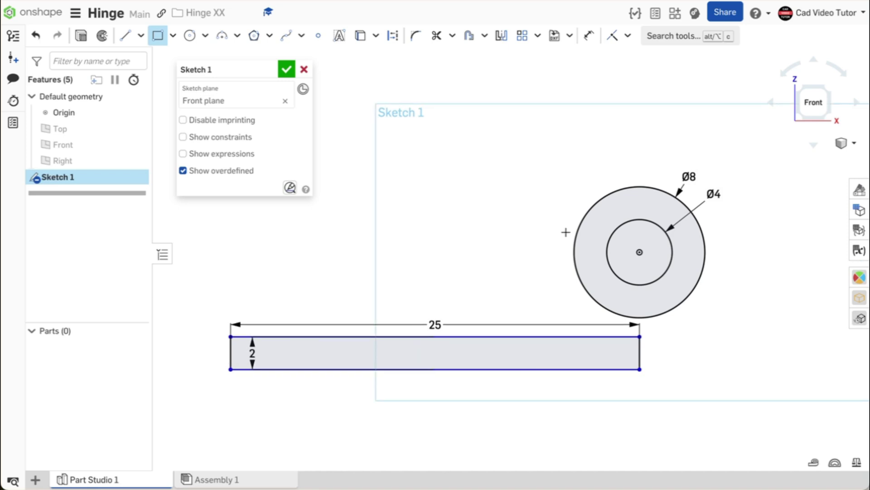
- Dimension the rectangle's top-right corner 0.5 below the circle centre and accept the sketch
{"action": "left_click", "coordinate": [588, 35]}
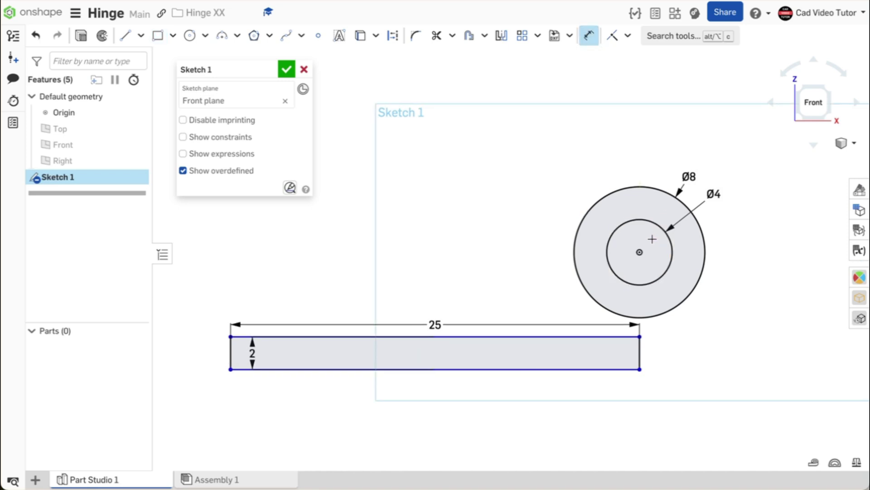
{"action": "key", "text": "d"}
{"action": "left_click", "coordinate": [637, 250]}
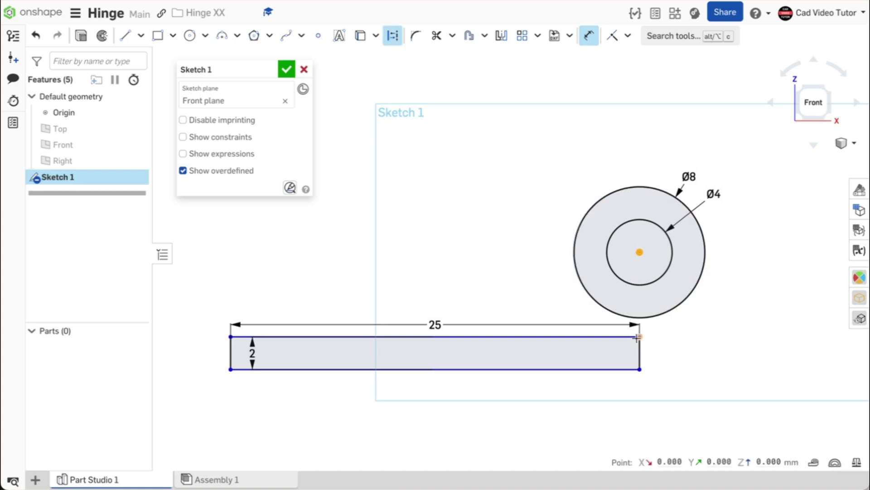
{"action": "left_click", "coordinate": [640, 337]}
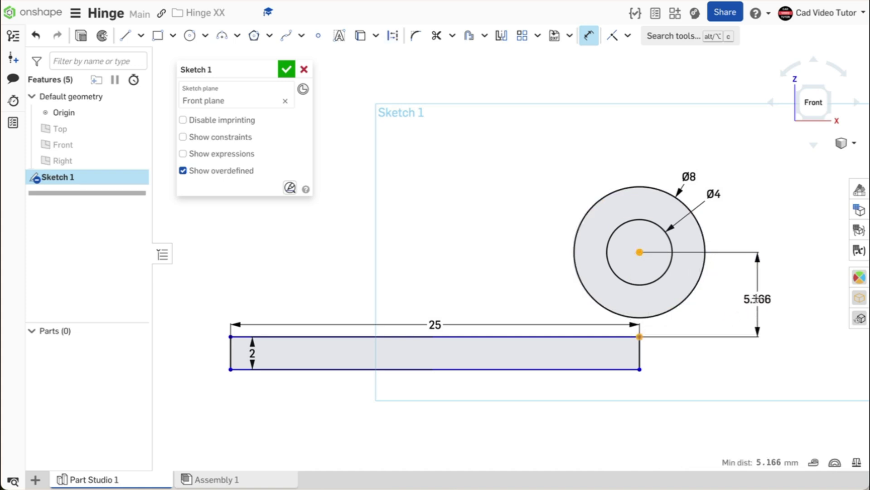
{"action": "left_click", "coordinate": [759, 297]}
{"action": "key", "text": "BackSpace"}
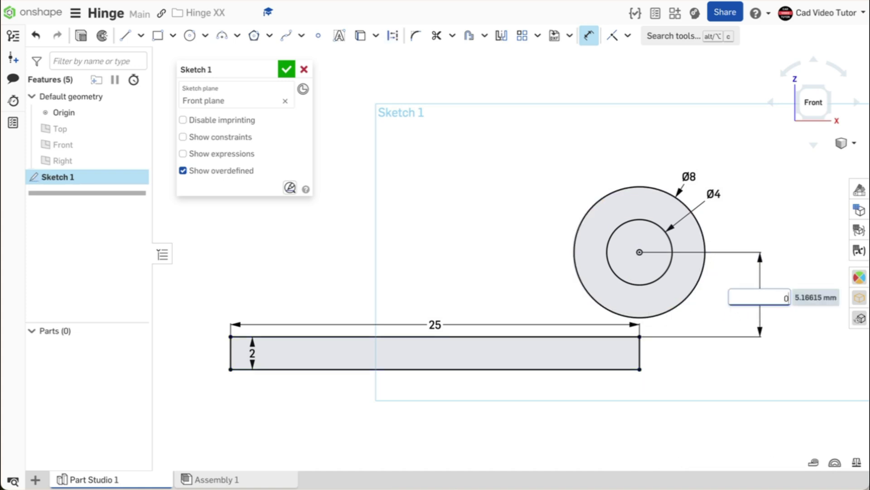
{"action": "type", "text": "0.5"}
{"action": "key", "text": "Return"}
{"action": "key", "text": "Escape"}
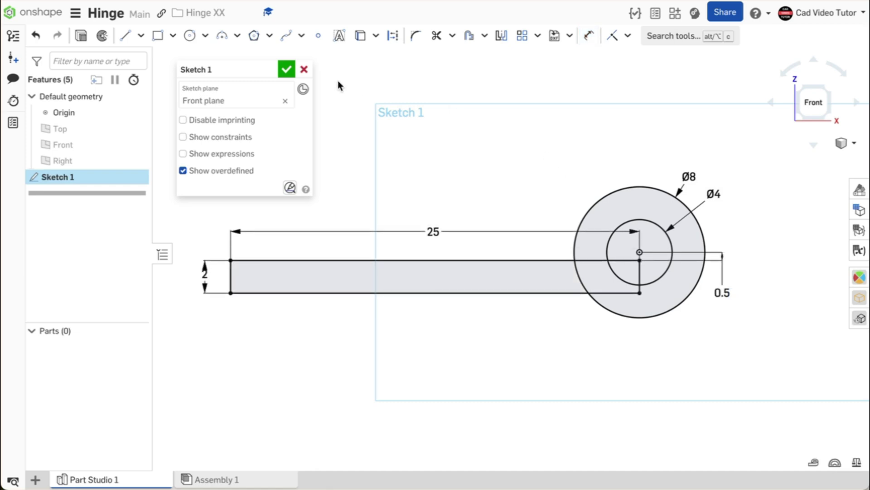
{"action": "left_click", "coordinate": [287, 71]}
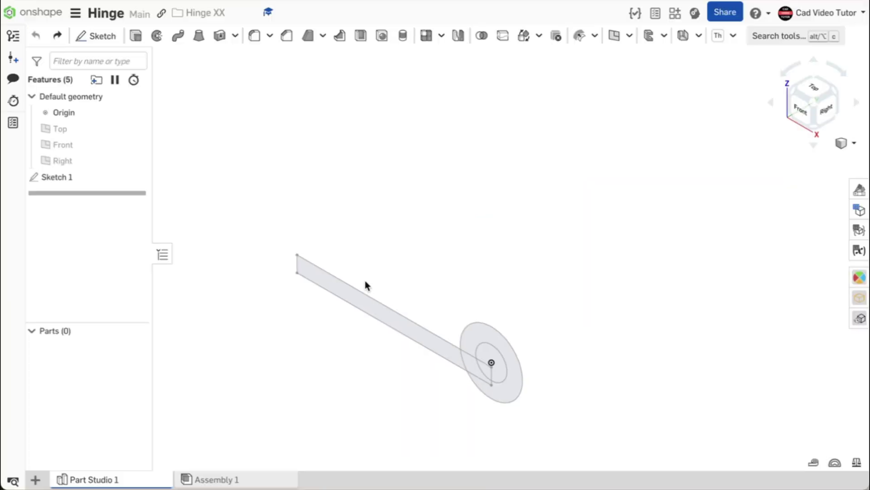
- Zoom out to view the finished Sketch 1 in the part studio
{"action": "scroll", "coordinate": [367, 284], "scroll_direction": "down", "scroll_amount": 2}
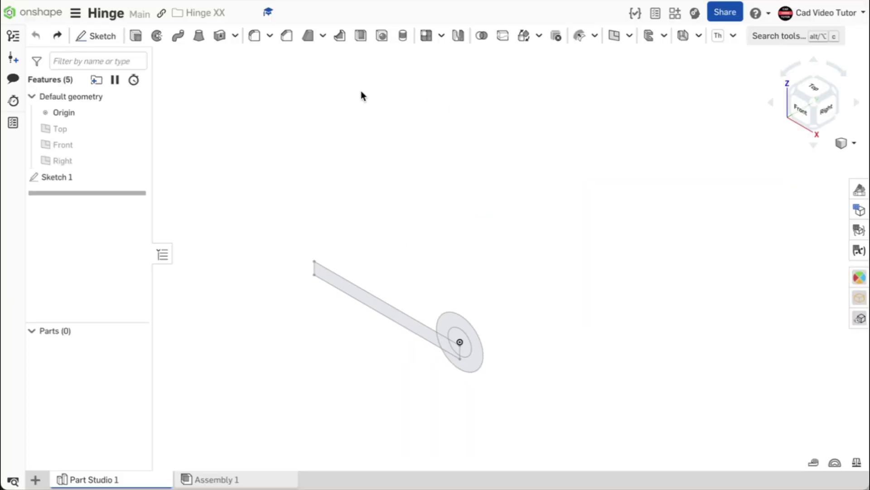
- Extrude the Sketch 1 regions to a depth set by a new #LENGTH variable of 76 mm
{"action": "left_click", "coordinate": [136, 37]}
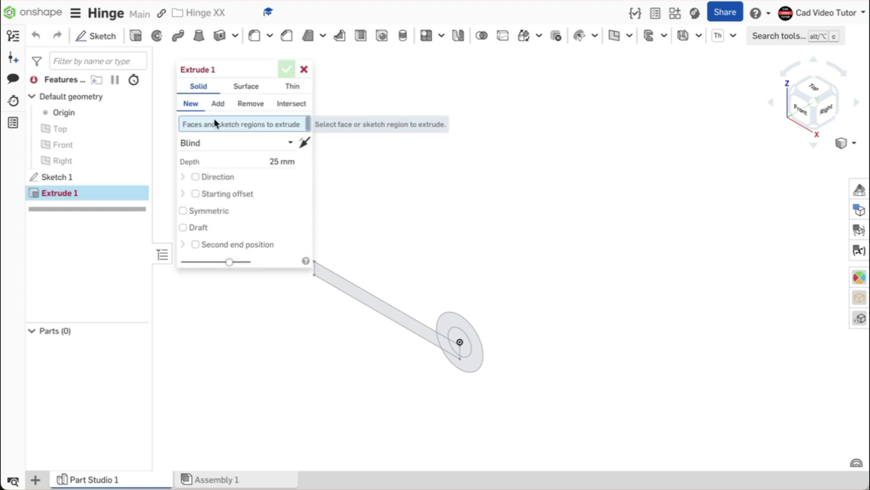
{"action": "left_click", "coordinate": [96, 177]}
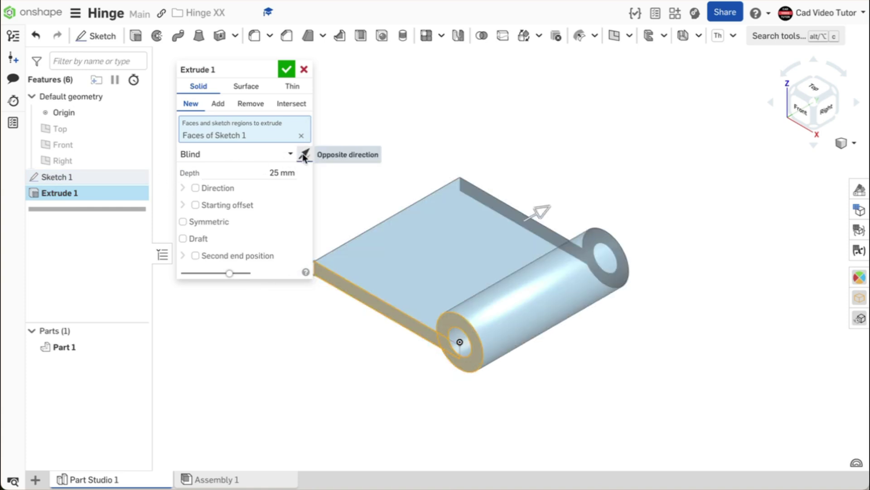
{"action": "left_click", "coordinate": [260, 173]}
{"action": "type", "text": "#"}
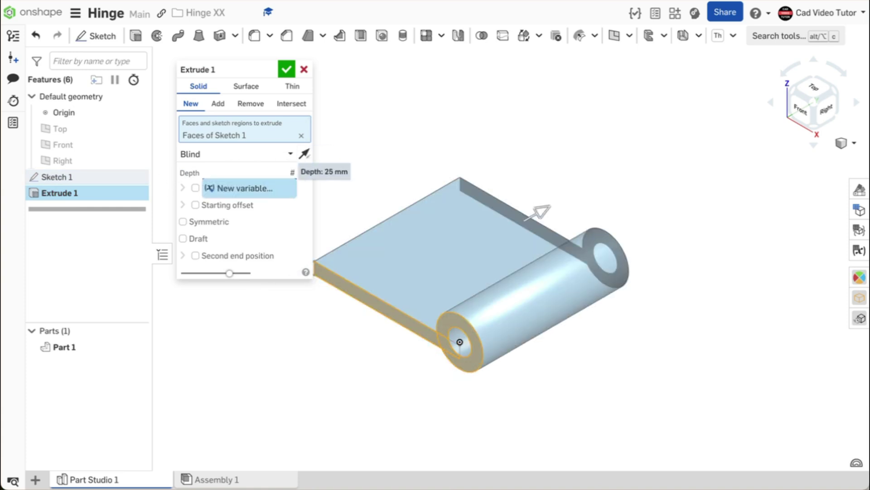
{"action": "type", "text": "LENGTH"}
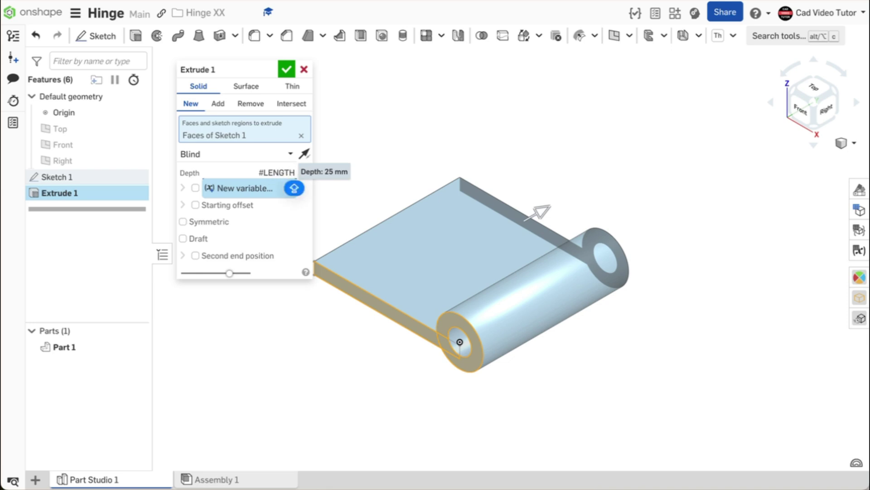
{"action": "key", "text": "Return"}
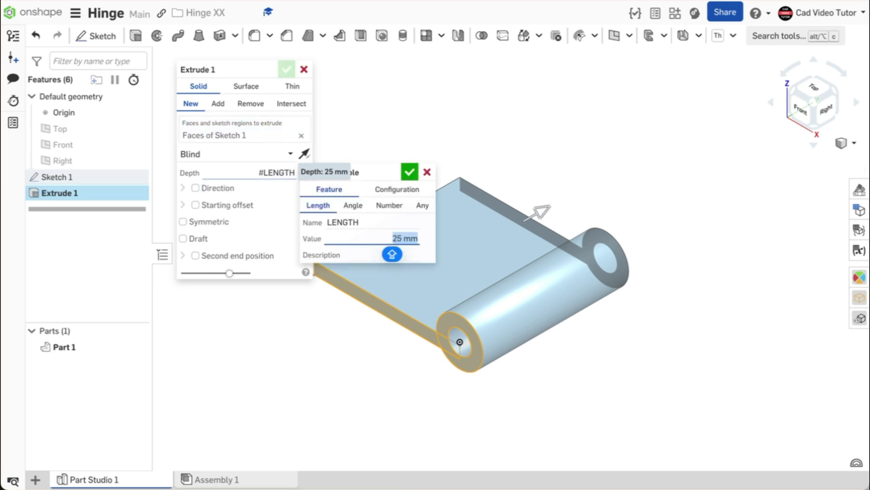
{"action": "type", "text": "76"}
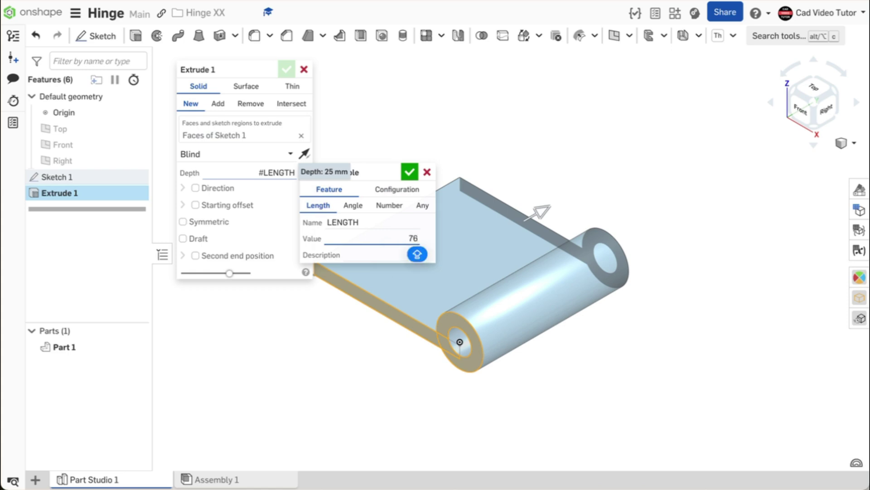
{"action": "key", "text": "Return"}
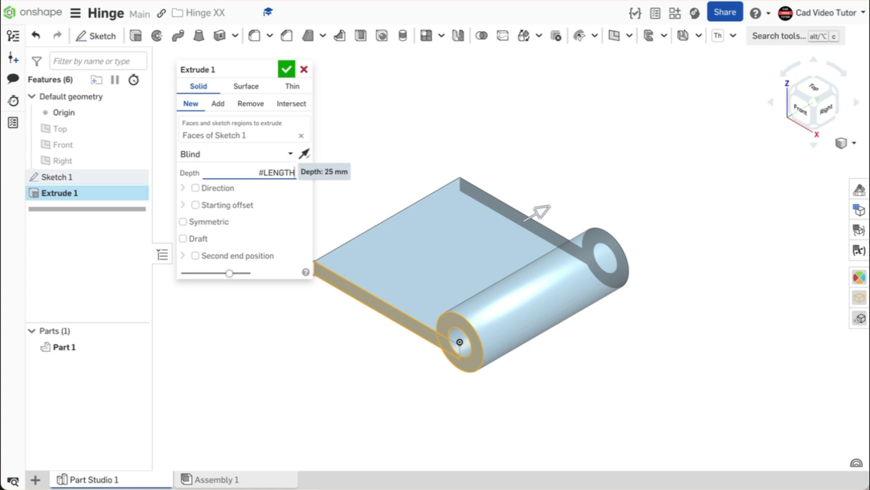
{"action": "scroll", "coordinate": [369, 157], "scroll_direction": "down", "scroll_amount": 2}
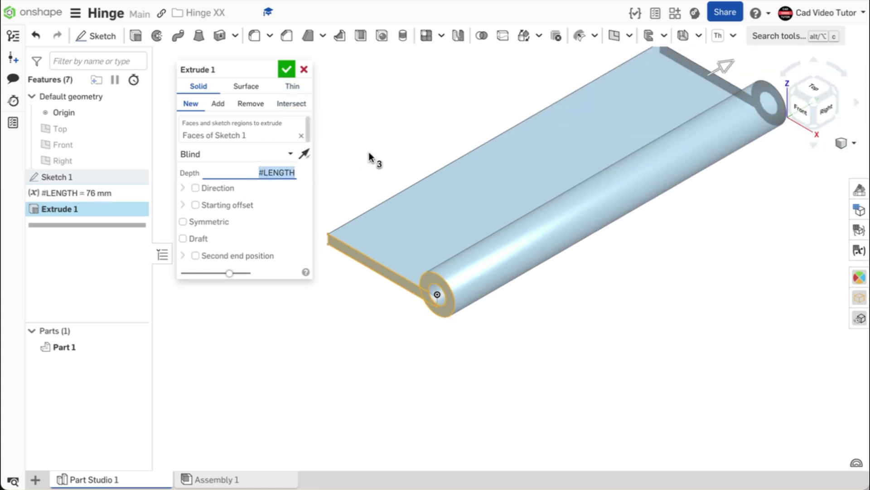
{"action": "middle_click_drag", "start_coordinate": [369, 157], "coordinate": [366, 217]}
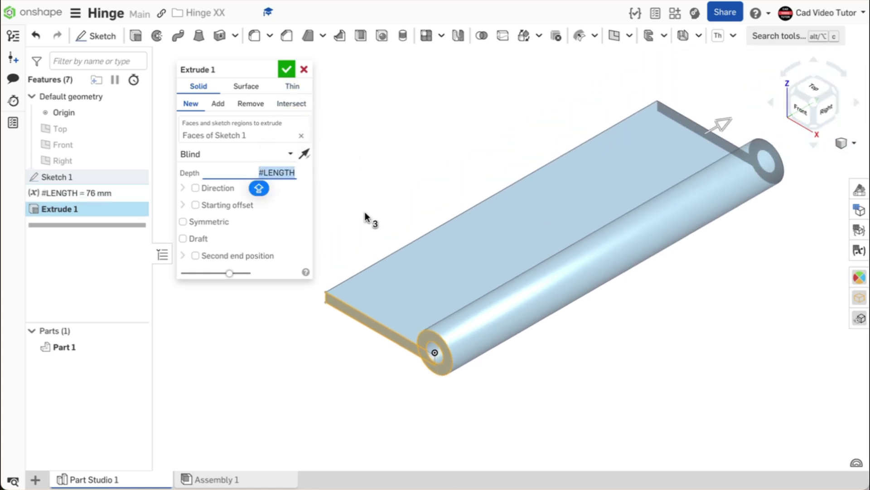
{"action": "left_click", "coordinate": [290, 71]}
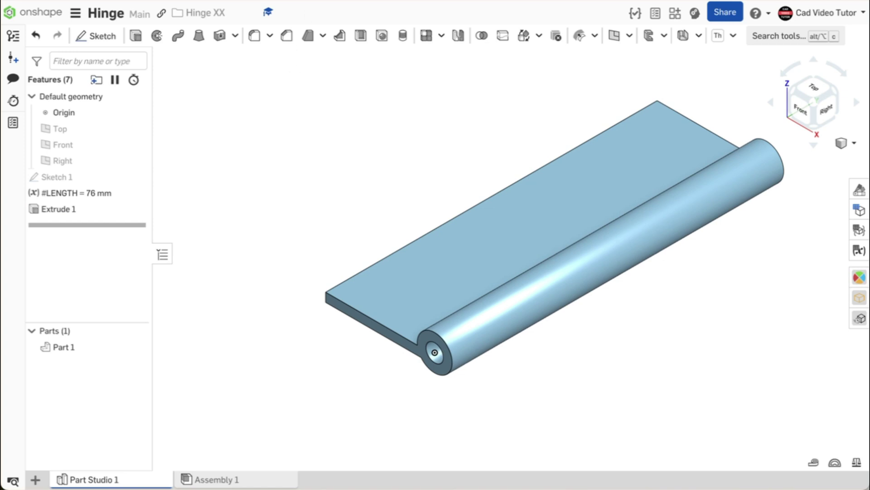
{"action": "key", "text": "f"}
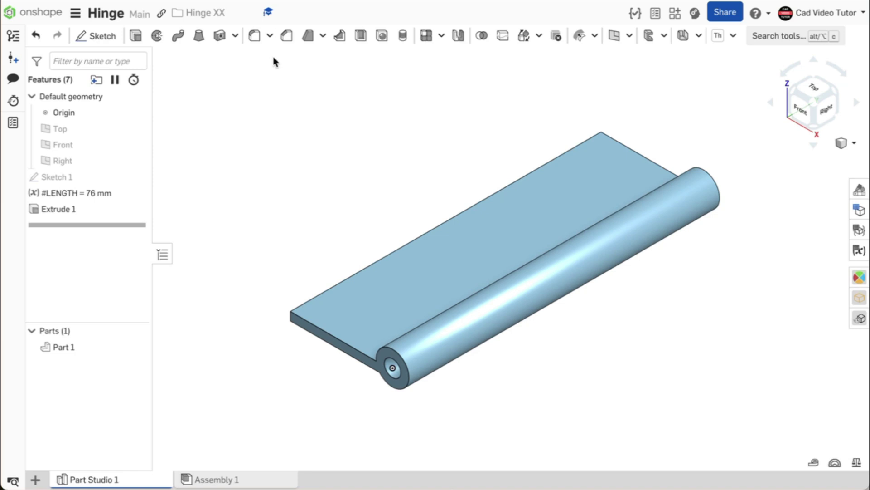
- Start a sketch on the leaf's top face, viewed normal, and place the first hole point
{"action": "left_click", "coordinate": [99, 36]}
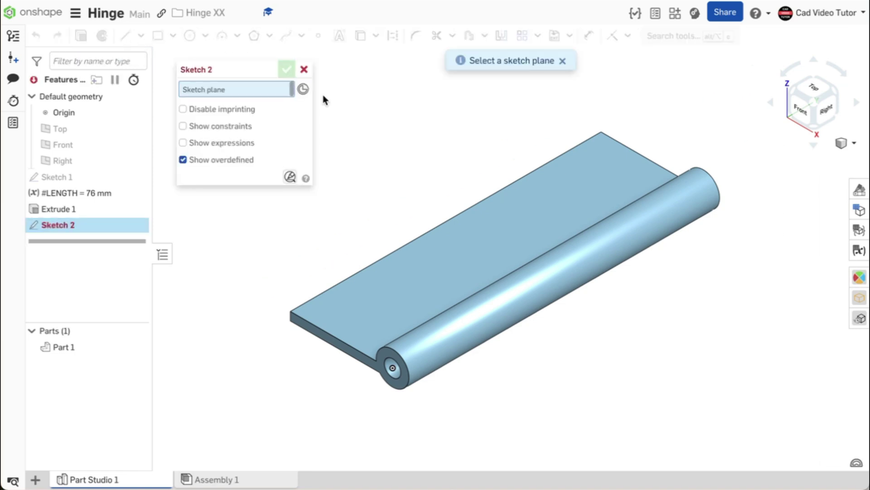
{"action": "left_click", "coordinate": [578, 189]}
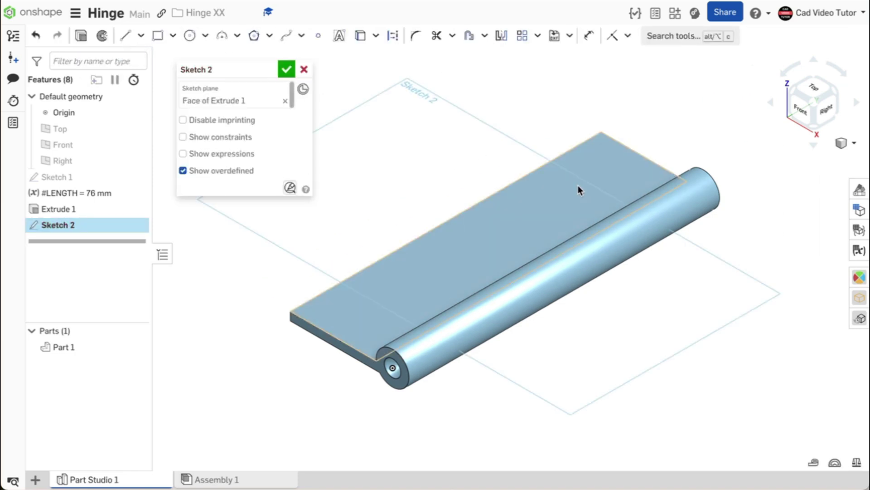
{"action": "key", "text": "n"}
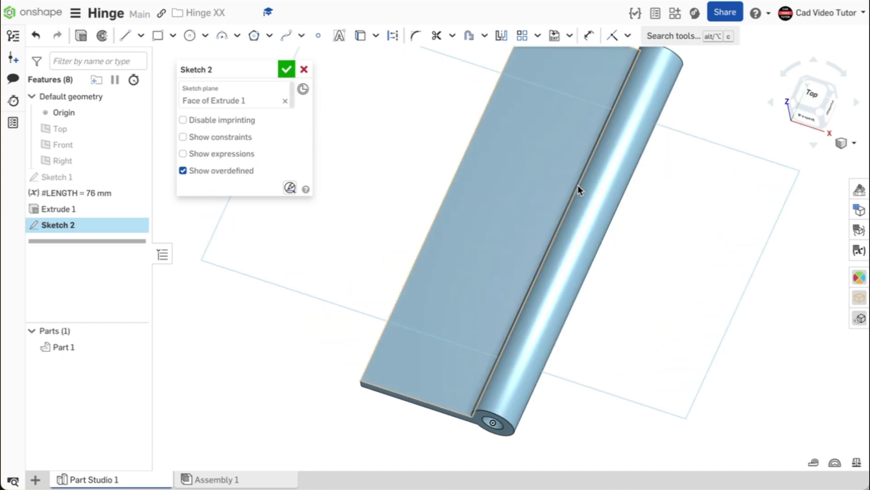
{"action": "left_click", "coordinate": [323, 43]}
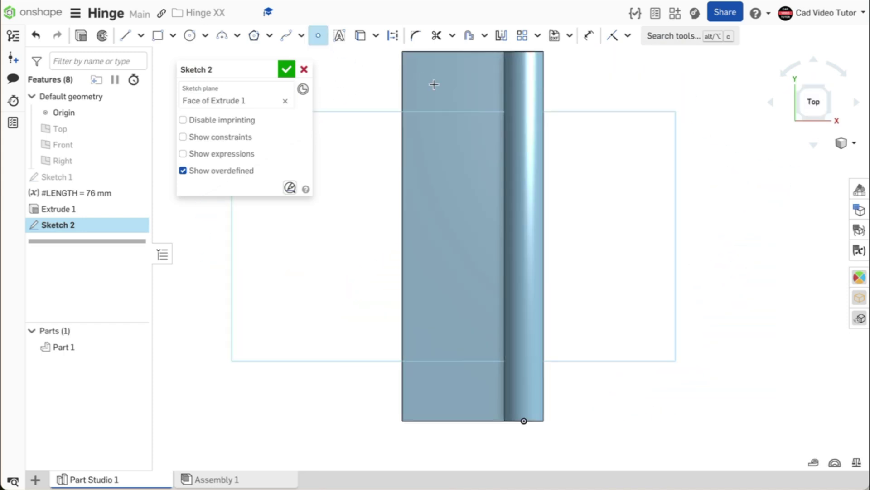
{"action": "left_click", "coordinate": [457, 99]}
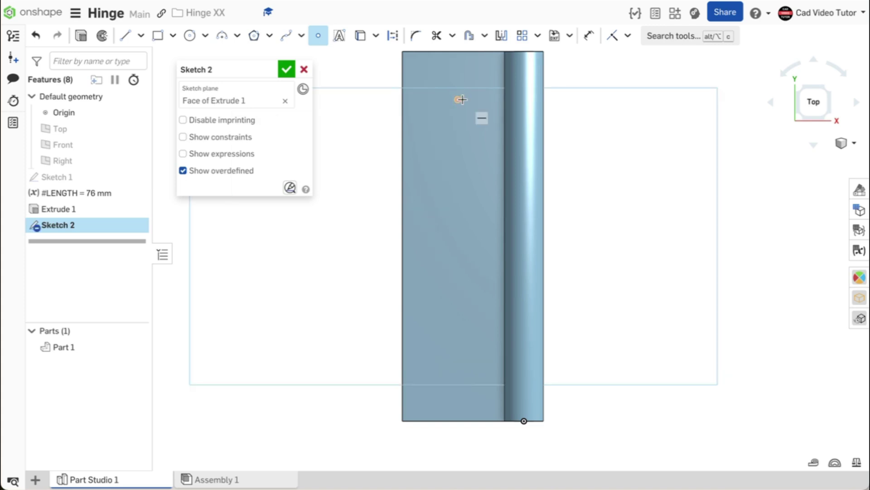
- Dimension the first point 10.5 mm from the leaf's left edge
{"action": "left_click", "coordinate": [589, 36]}
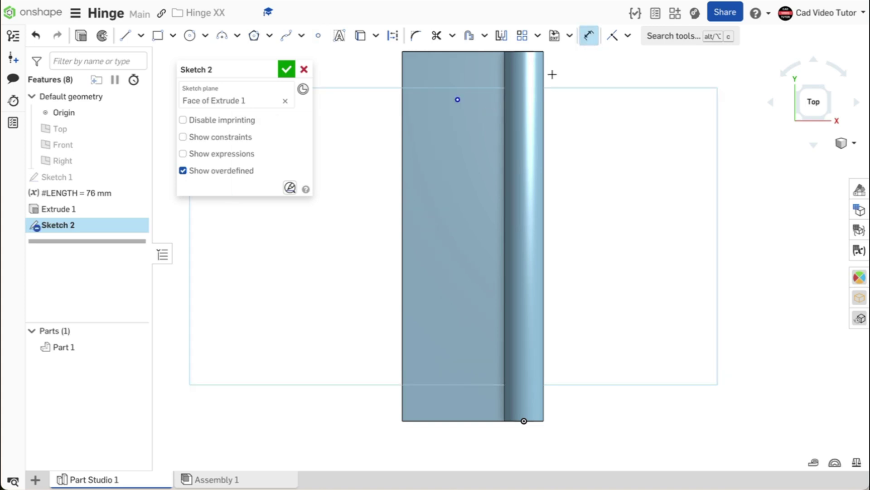
{"action": "middle_click_drag", "start_coordinate": [496, 125], "coordinate": [505, 168]}
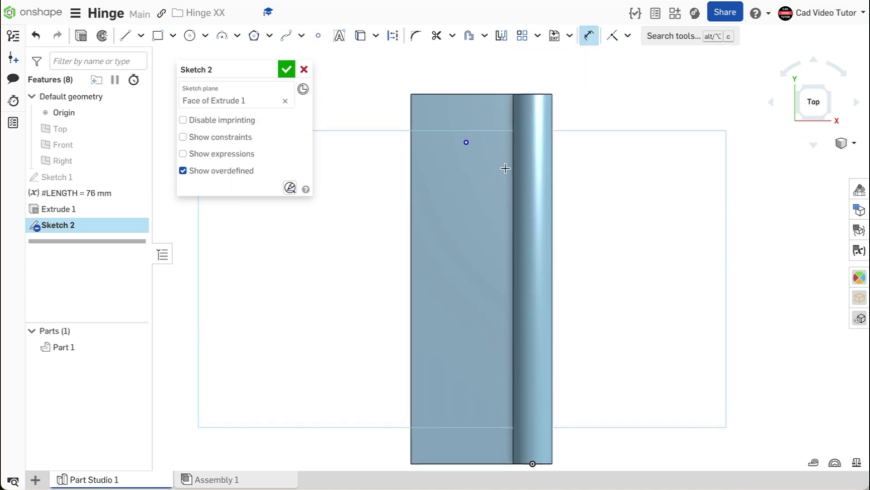
{"action": "left_click", "coordinate": [412, 141]}
{"action": "left_click", "coordinate": [469, 143]}
{"action": "left_click", "coordinate": [449, 76]}
{"action": "type", "text": "10"}
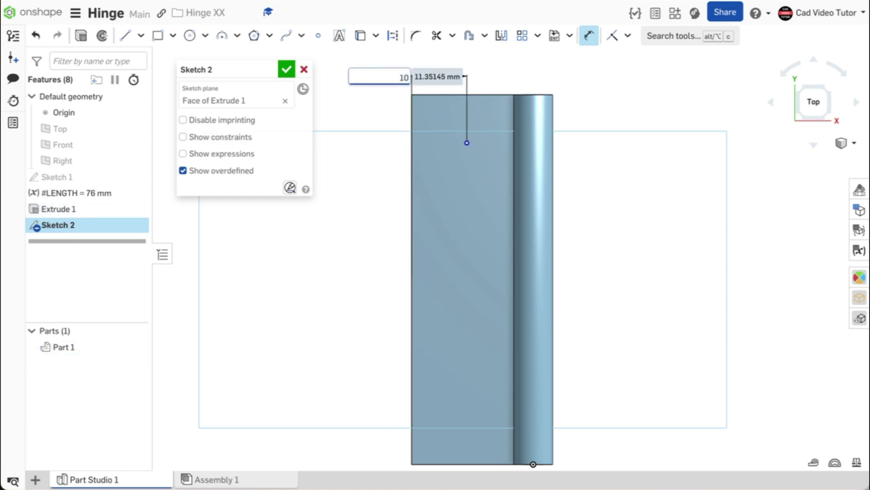
{"action": "type", "text": ".5"}
{"action": "key", "text": "Return"}
- Place two more aligned points at the leaf's middle and bottom end
{"action": "left_click", "coordinate": [318, 35]}
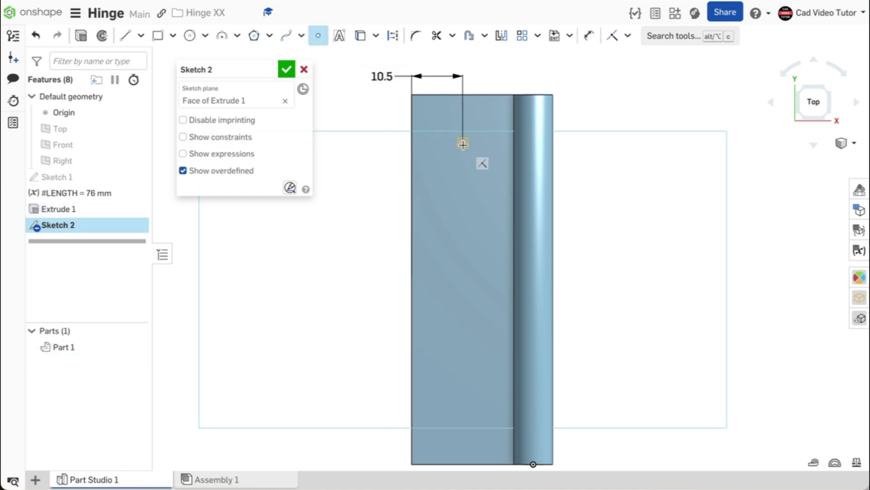
{"action": "left_click", "coordinate": [462, 278]}
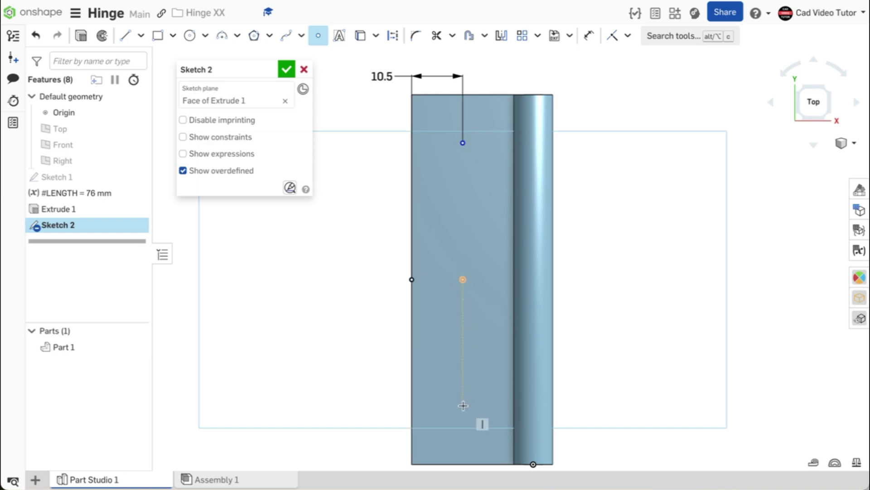
{"action": "left_click", "coordinate": [463, 419]}
- Dimension the top and bottom points 12 mm from each leaf end and finish the sketch
{"action": "left_click", "coordinate": [588, 36]}
{"action": "left_click", "coordinate": [462, 143]}
{"action": "left_click", "coordinate": [462, 95]}
{"action": "left_click", "coordinate": [387, 124]}
{"action": "type", "text": "12"}
{"action": "key", "text": "Return"}
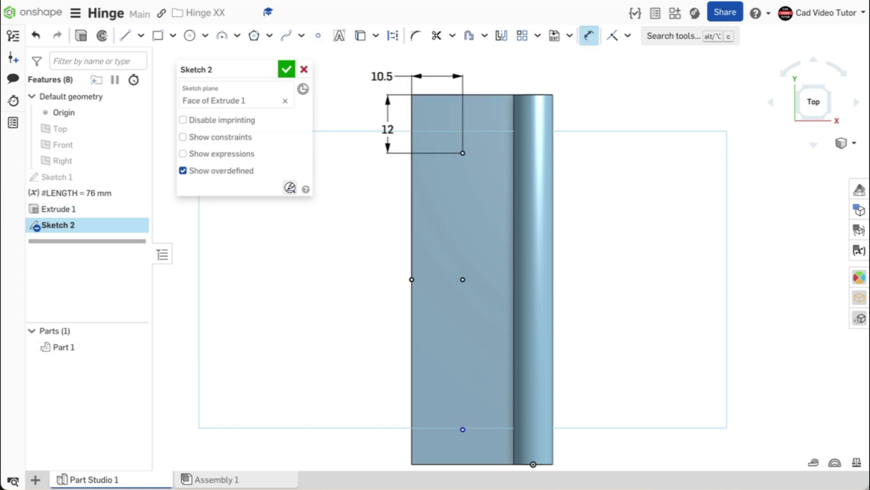
{"action": "left_click", "coordinate": [453, 463]}
{"action": "left_click", "coordinate": [462, 430]}
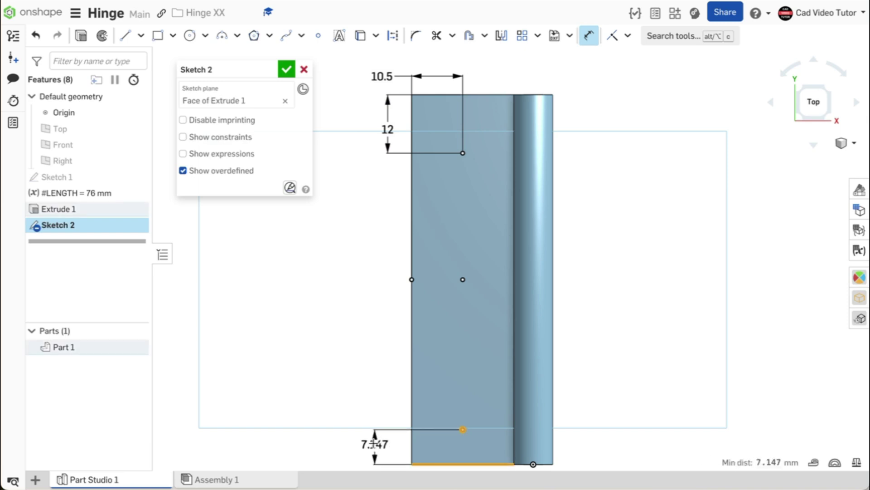
{"action": "left_click", "coordinate": [375, 444]}
{"action": "type", "text": "12"}
{"action": "key", "text": "Return"}
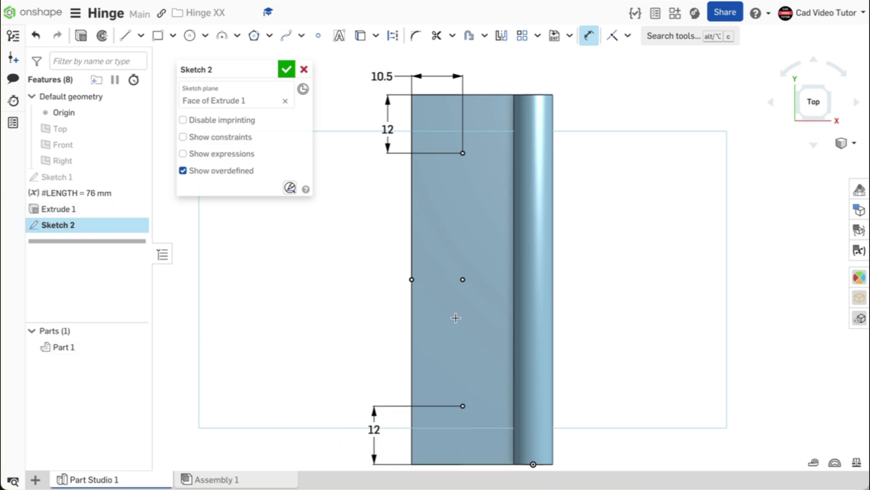
{"action": "left_click", "coordinate": [286, 70]}
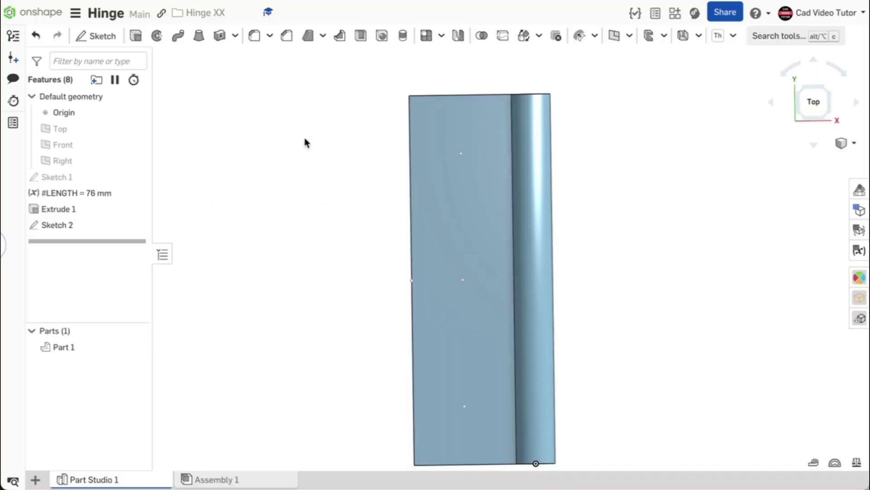
- Switch the model back to the isometric view from the canvas context menu
{"action": "right_click", "coordinate": [306, 141]}
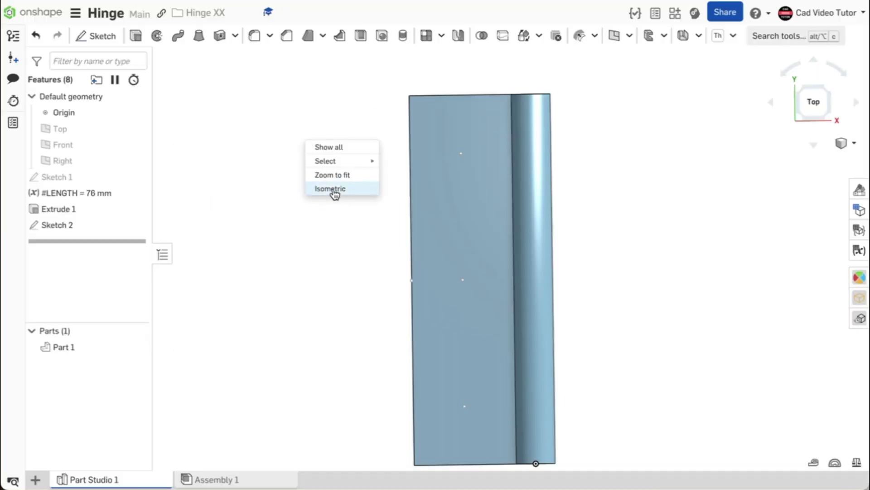
{"action": "left_click", "coordinate": [335, 191]}
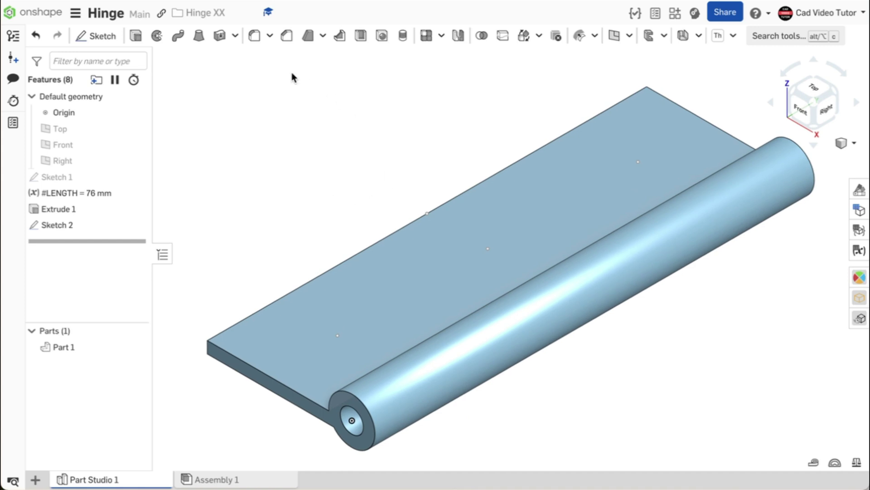
- Cut countersunk Ø3.2 mm through holes at the top, middle and bottom sketch points
{"action": "left_click", "coordinate": [386, 39]}
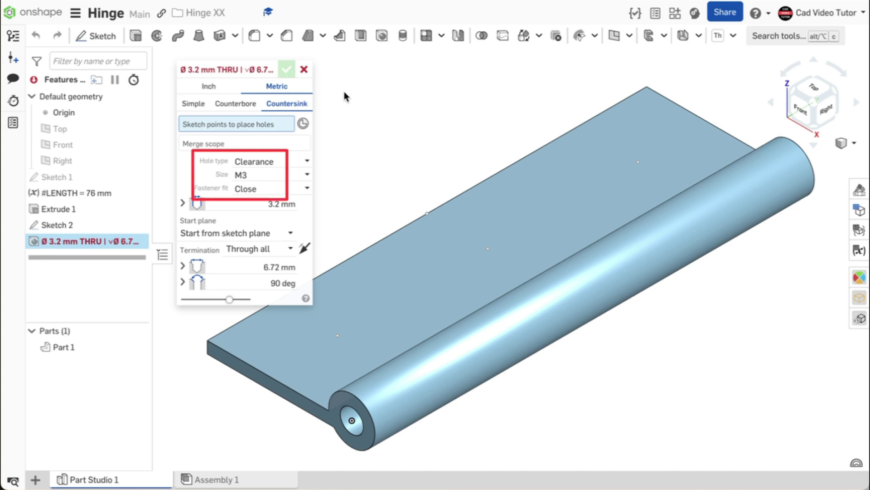
{"action": "left_click", "coordinate": [637, 161]}
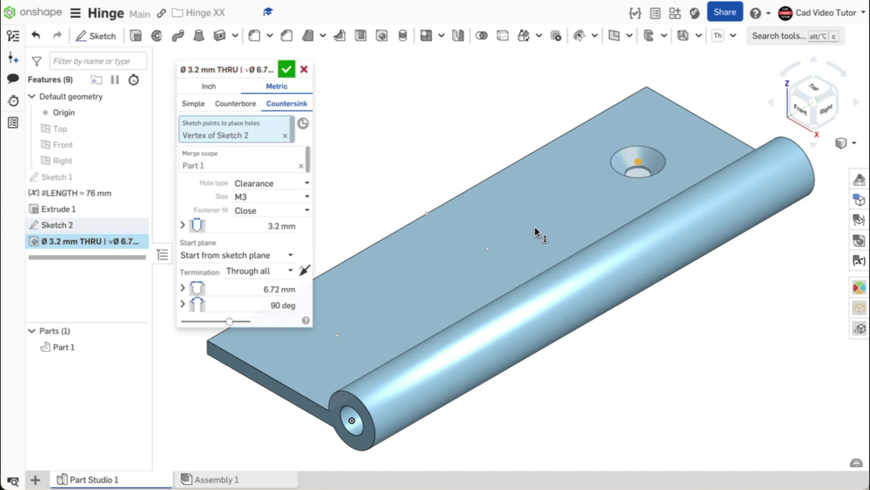
{"action": "left_click", "coordinate": [487, 248]}
{"action": "left_click", "coordinate": [337, 335]}
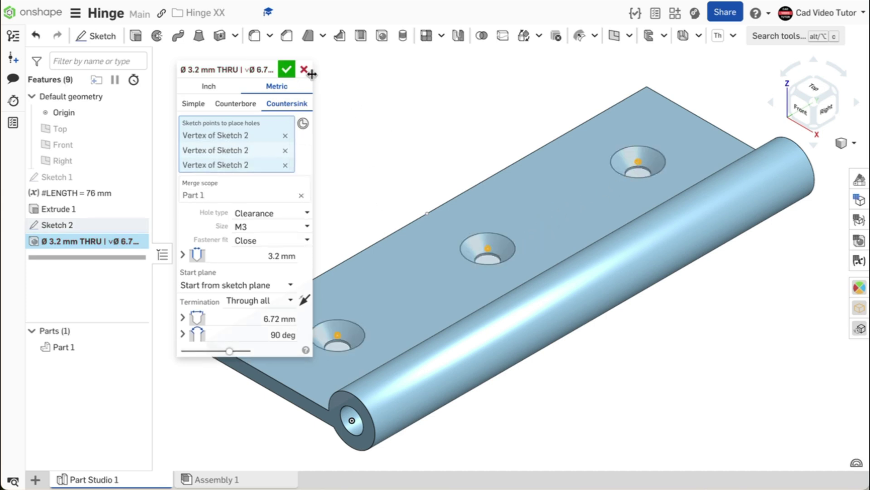
{"action": "left_click", "coordinate": [287, 69]}
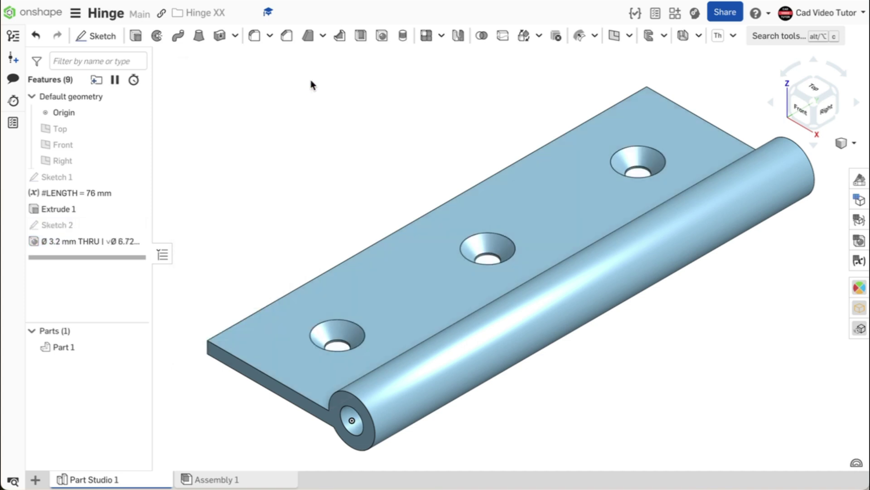
- Mirror Part 1 across the Right plane as a new separate part, Part 2
{"action": "right_click_drag", "start_coordinate": [360, 146], "coordinate": [286, 178]}
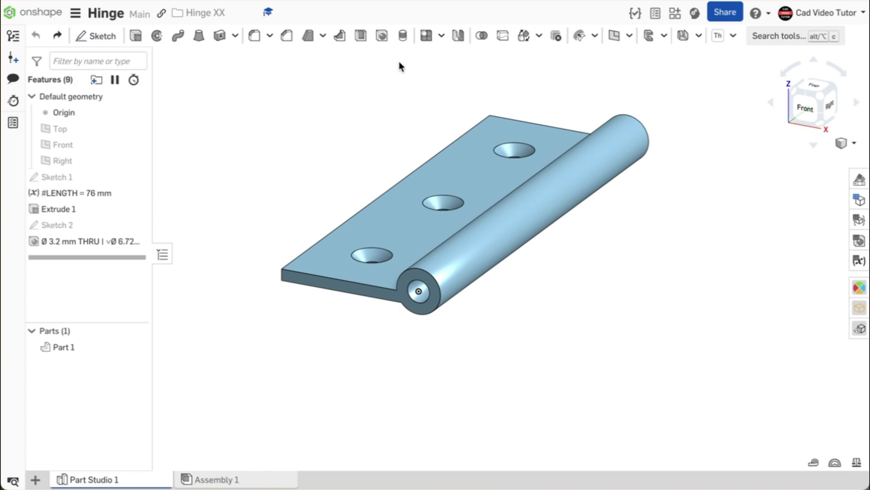
{"action": "left_click", "coordinate": [458, 37]}
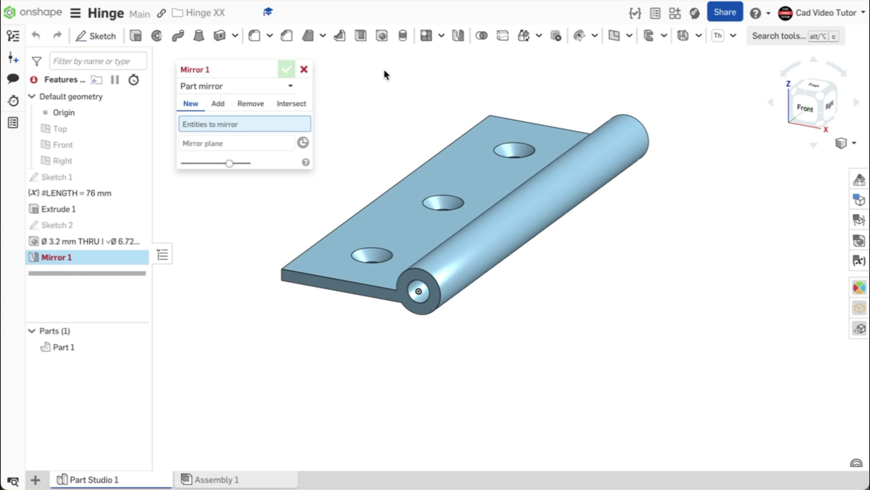
{"action": "left_click", "coordinate": [51, 346]}
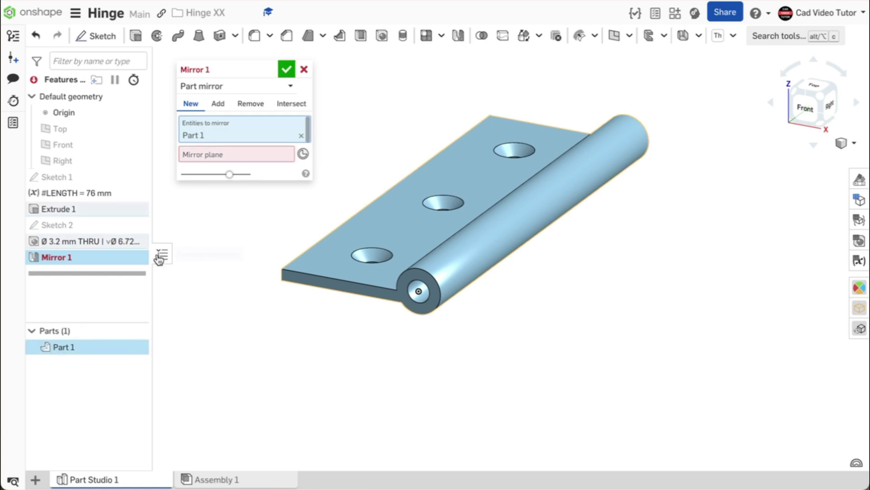
{"action": "left_click", "coordinate": [232, 155]}
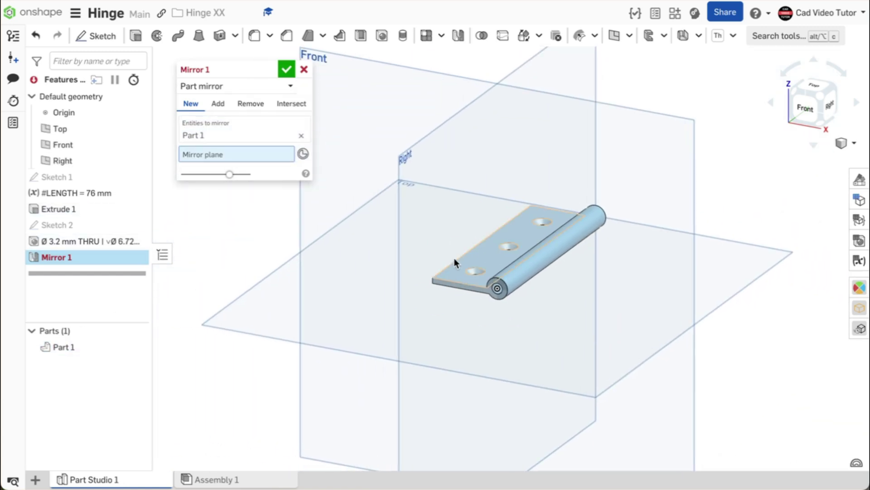
{"action": "left_click", "coordinate": [414, 164]}
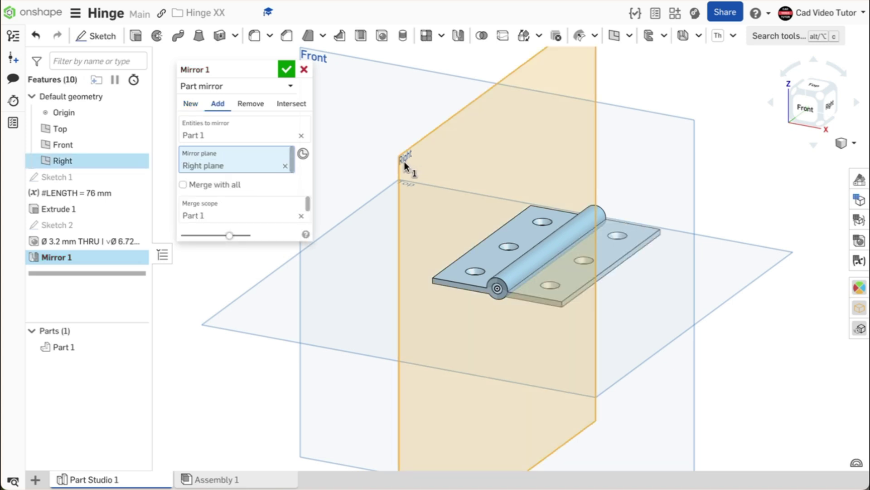
{"action": "left_click", "coordinate": [191, 105]}
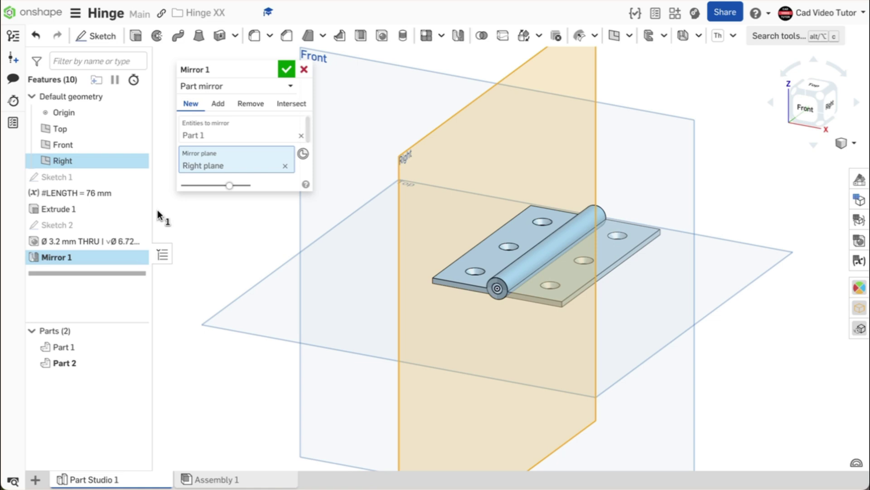
{"action": "left_click", "coordinate": [286, 70]}
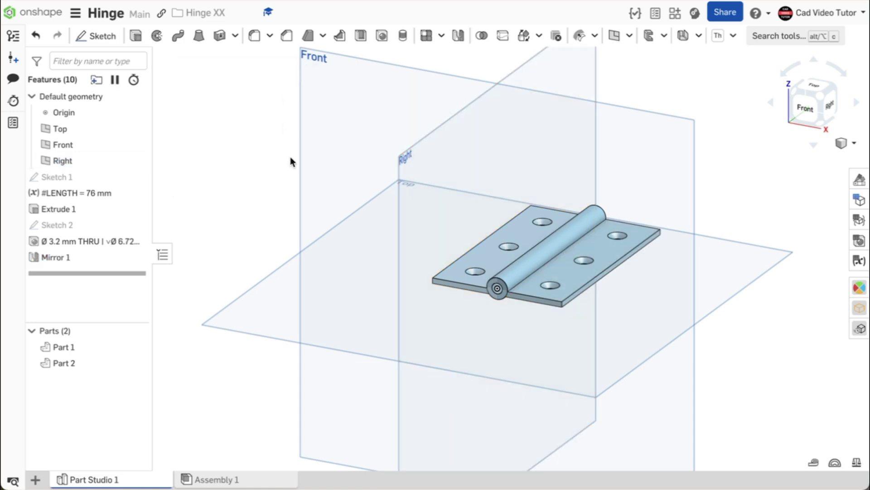
{"action": "key", "text": "p"}
{"action": "key", "text": "shift+7"}
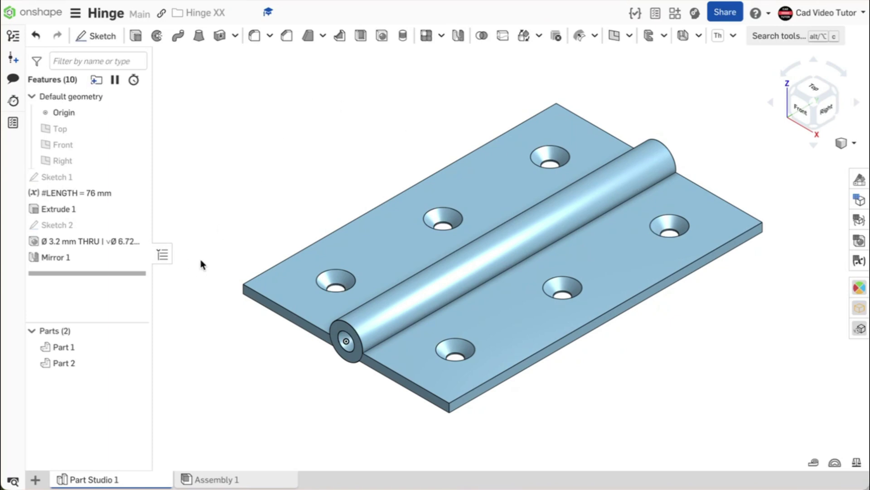
- Briefly hide and reshow Part 2 and Part 1 to check each leaf
{"action": "left_click", "coordinate": [136, 363]}
{"action": "left_click", "coordinate": [137, 363]}
{"action": "left_click", "coordinate": [137, 349]}
{"action": "left_click", "coordinate": [136, 349]}
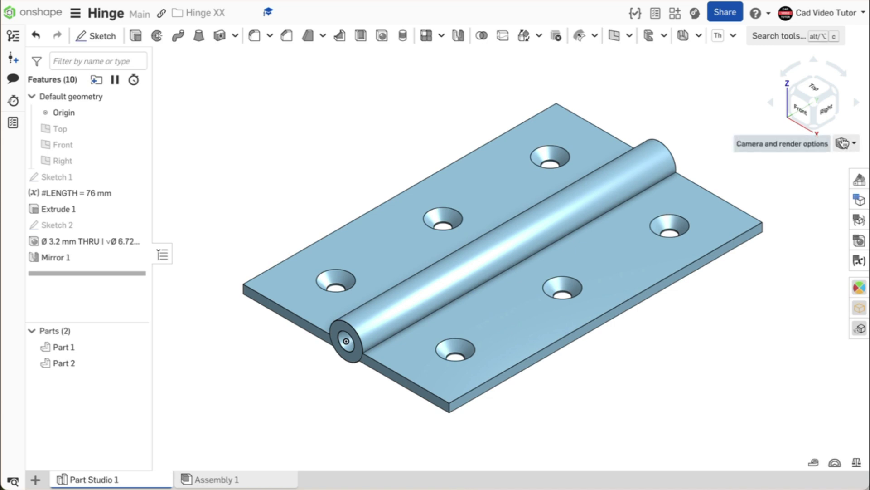
- Show the hinge in section through the Top plane and start a new sketch
{"action": "left_click", "coordinate": [851, 143]}
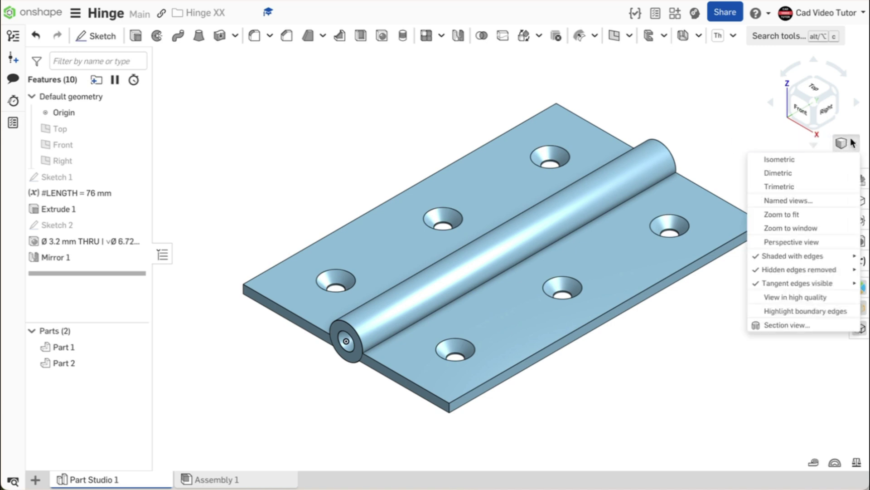
{"action": "left_click", "coordinate": [818, 325]}
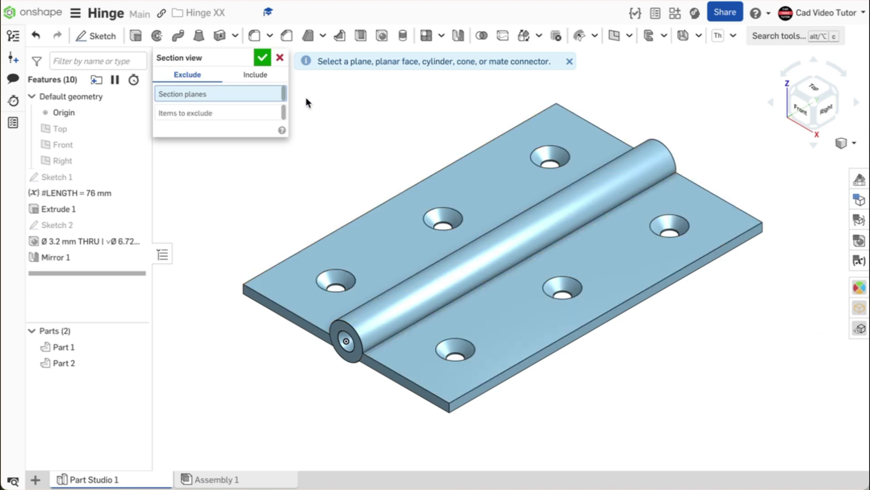
{"action": "left_click", "coordinate": [105, 130]}
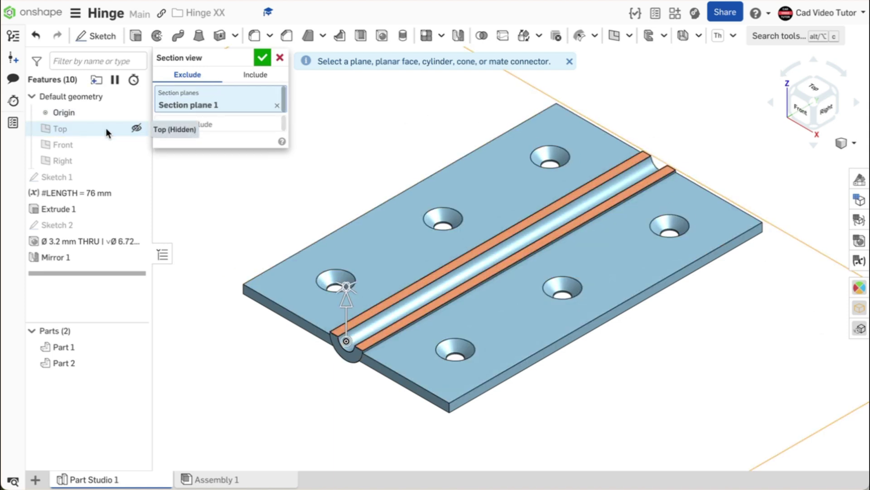
{"action": "left_click", "coordinate": [262, 58]}
{"action": "left_click", "coordinate": [103, 40]}
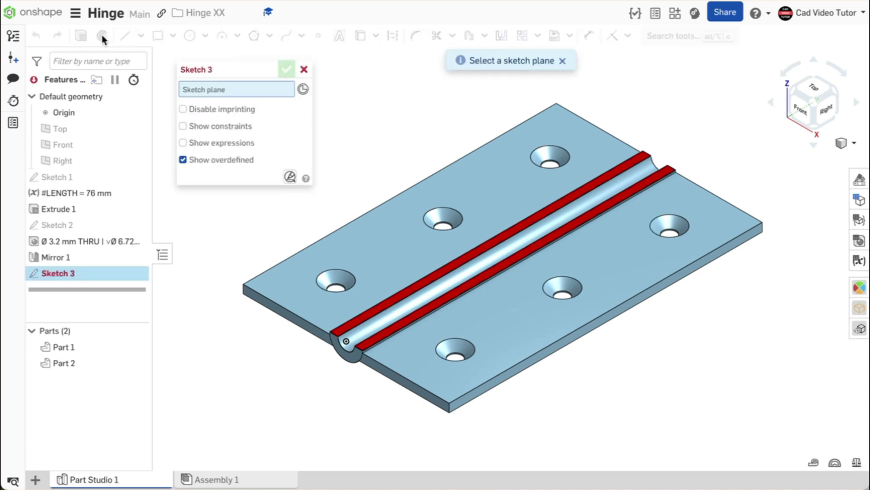
- Sketch on the Top plane and draw a corner rectangle below the plate
{"action": "left_click", "coordinate": [90, 129]}
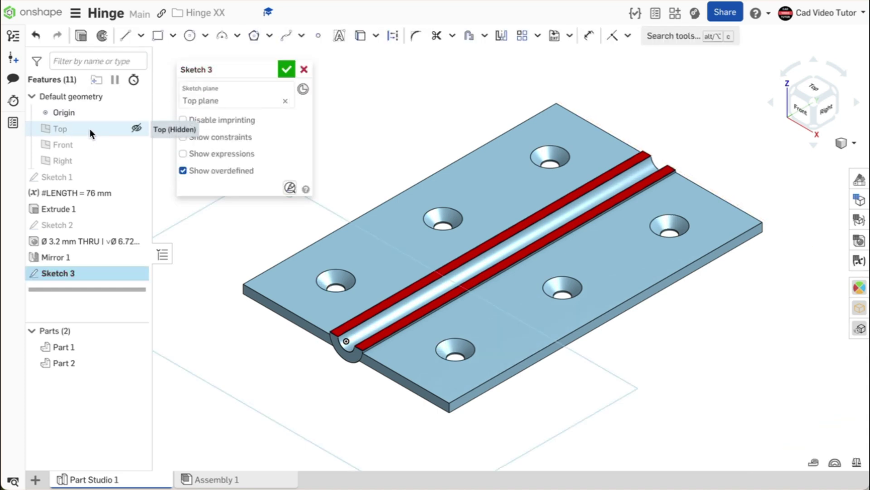
{"action": "key", "text": "n"}
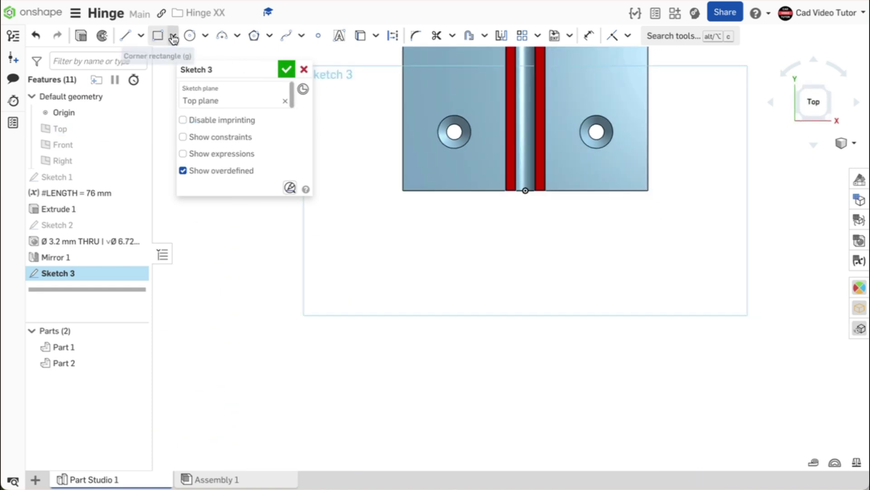
{"action": "left_click", "coordinate": [173, 35]}
{"action": "left_click", "coordinate": [161, 59]}
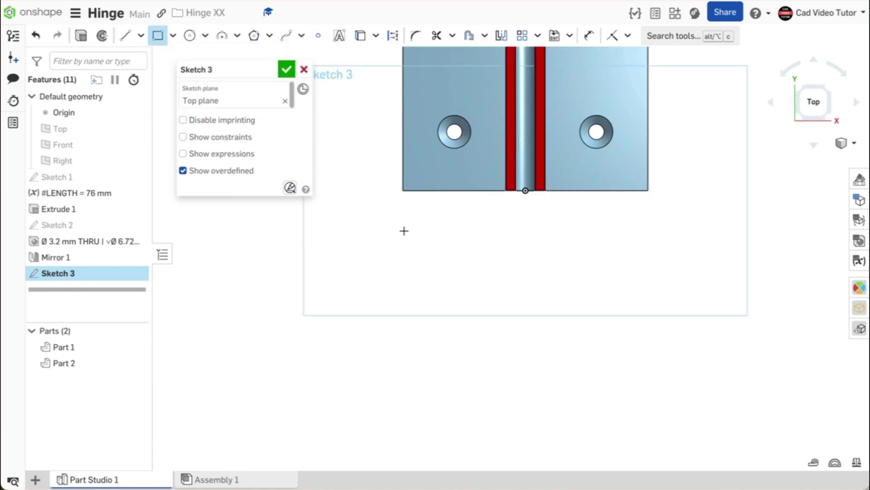
{"action": "left_click", "coordinate": [499, 233]}
{"action": "left_click", "coordinate": [571, 322]}
{"action": "right_click", "coordinate": [626, 298]}
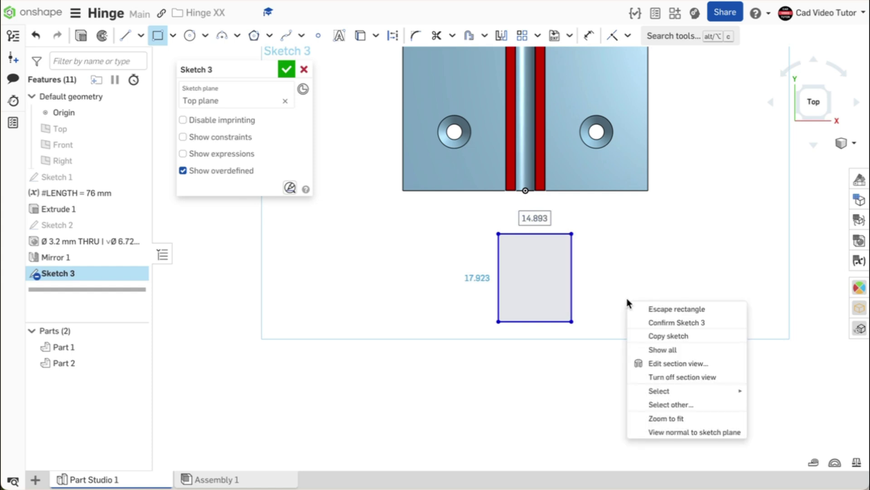
{"action": "left_click", "coordinate": [651, 309]}
- Dimension the rectangle 9 mm wide and #LENGTH/5 (15.2) tall
{"action": "left_click", "coordinate": [591, 36]}
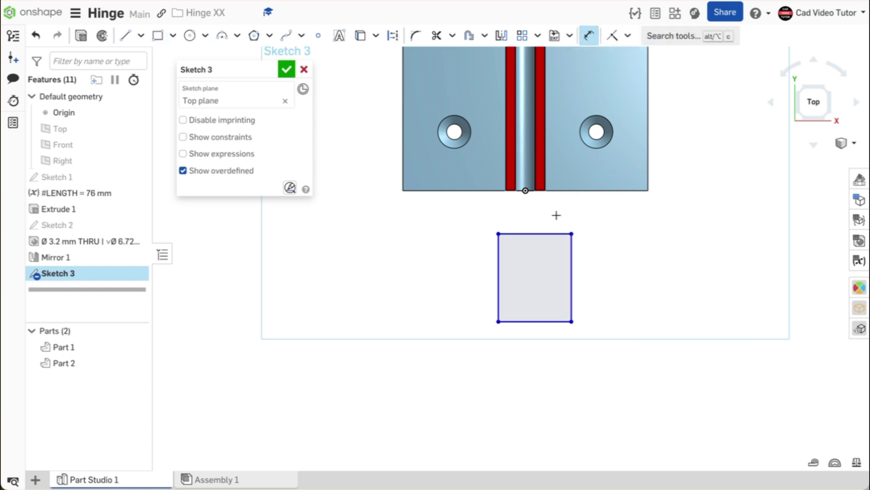
{"action": "left_click", "coordinate": [547, 233]}
{"action": "left_click", "coordinate": [539, 218]}
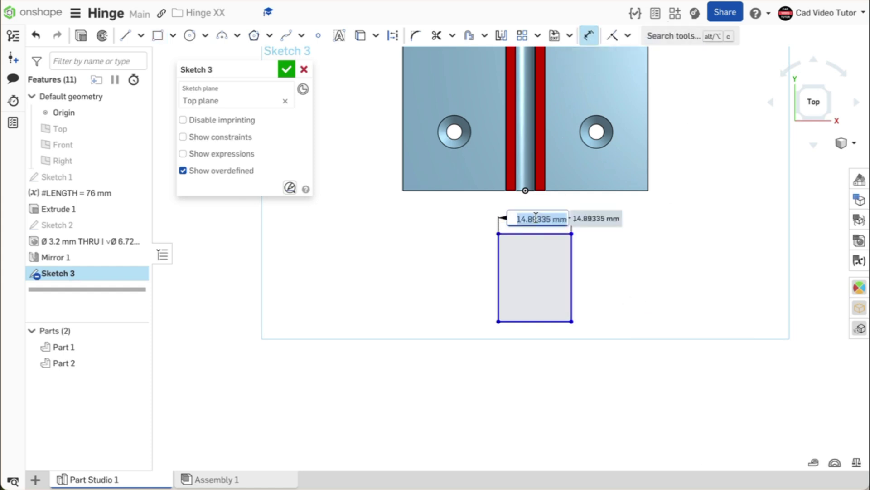
{"action": "key", "text": "Return"}
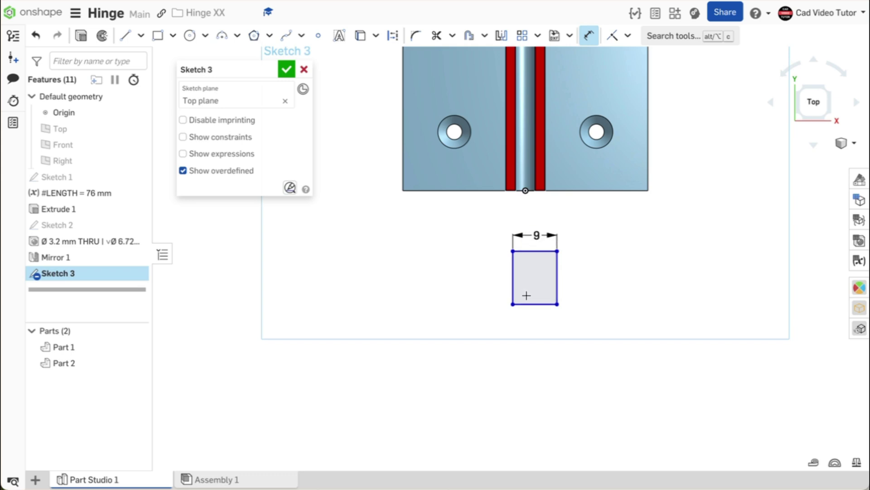
{"action": "scroll", "coordinate": [535, 297], "scroll_direction": "up", "scroll_amount": 3}
{"action": "left_click", "coordinate": [576, 263]}
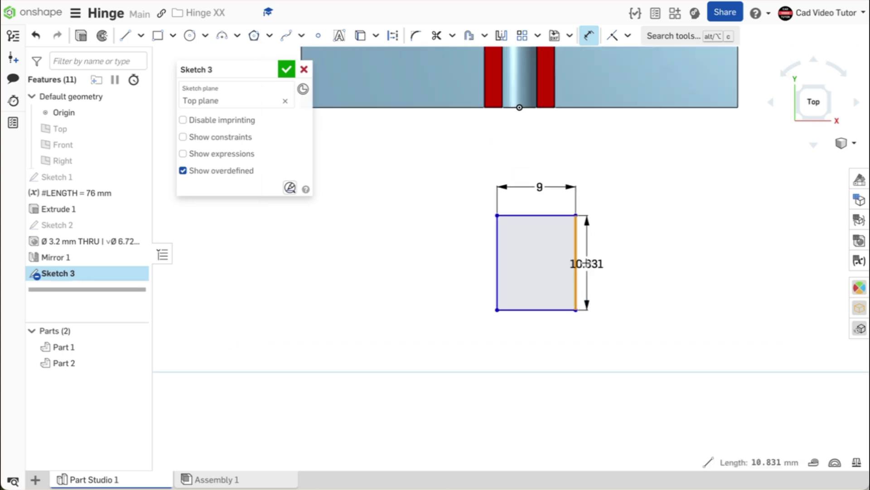
{"action": "left_click", "coordinate": [617, 257]}
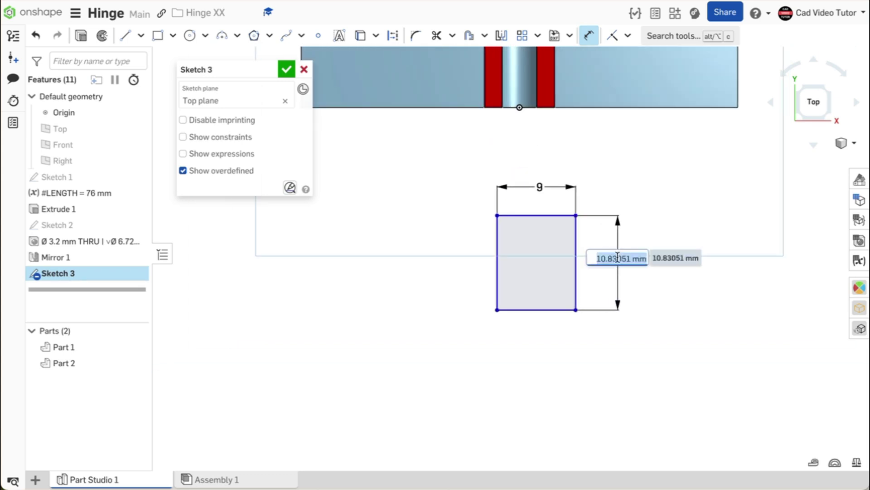
{"action": "type", "text": "#"}
{"action": "left_click", "coordinate": [604, 220]}
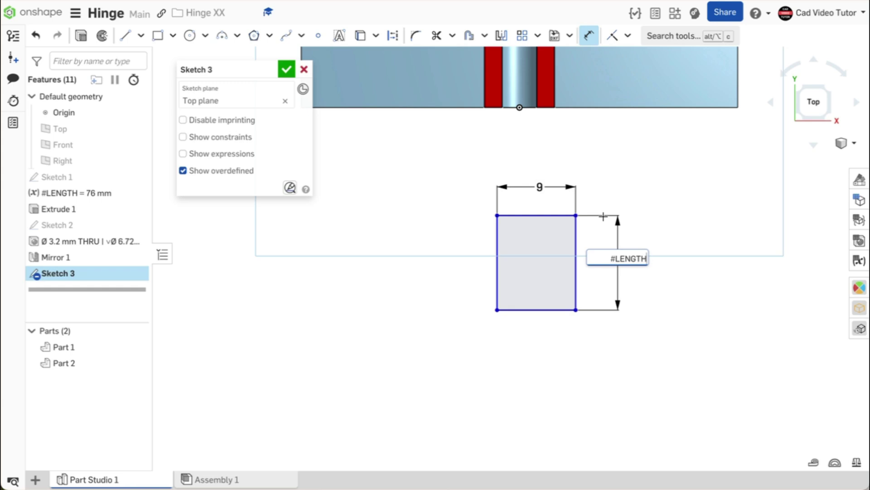
{"action": "type", "text": "/5"}
{"action": "key", "text": "Return"}
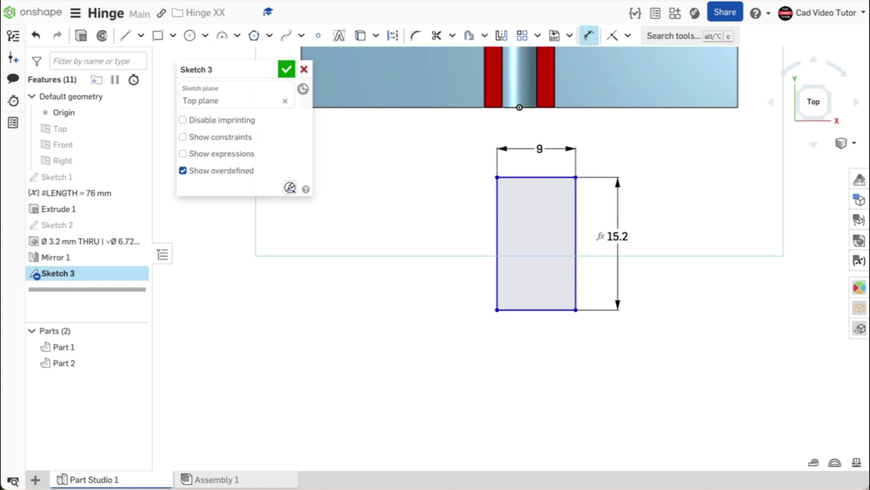
{"action": "scroll", "coordinate": [538, 213], "scroll_direction": "down", "scroll_amount": 2}
{"action": "left_click", "coordinate": [628, 36]}
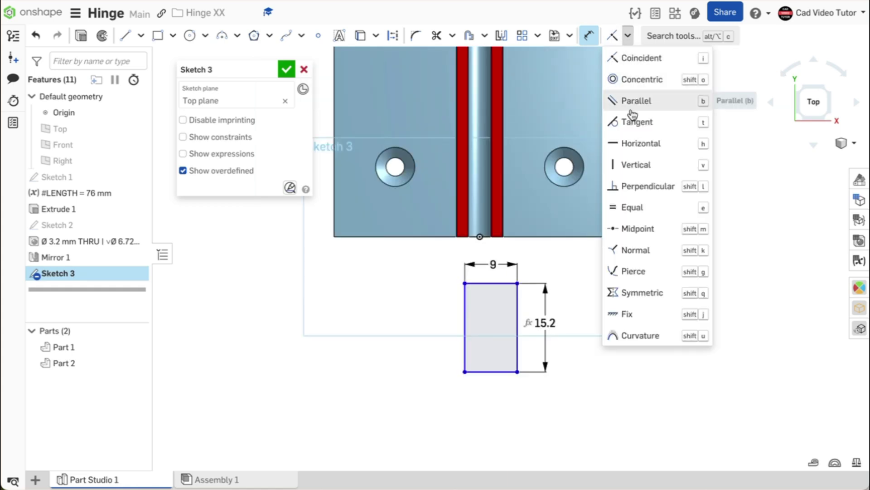
- Centre the rectangle on the origin with a midpoint constraint on its bottom edge
{"action": "left_click", "coordinate": [640, 228]}
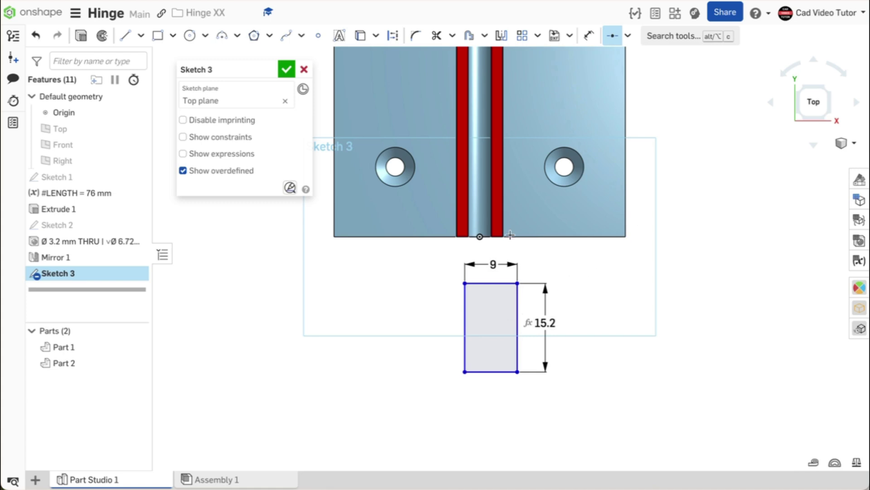
{"action": "left_click", "coordinate": [480, 236]}
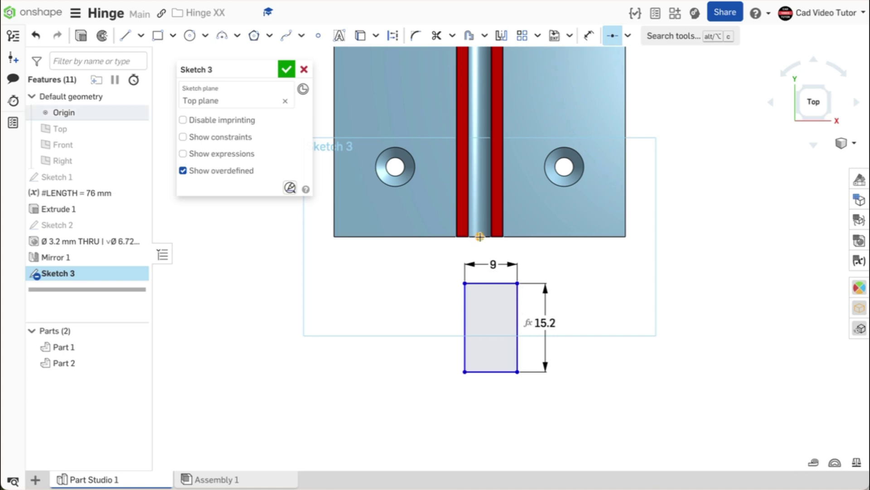
{"action": "left_click", "coordinate": [493, 372]}
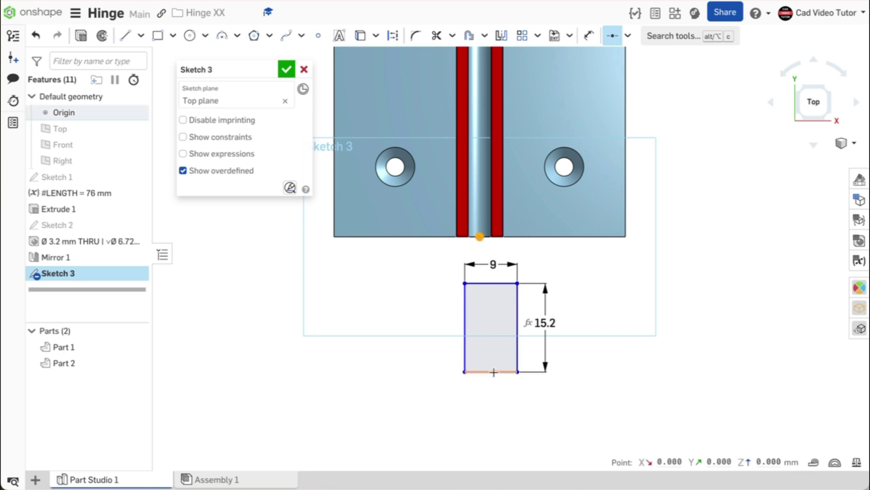
{"action": "key", "text": "f"}
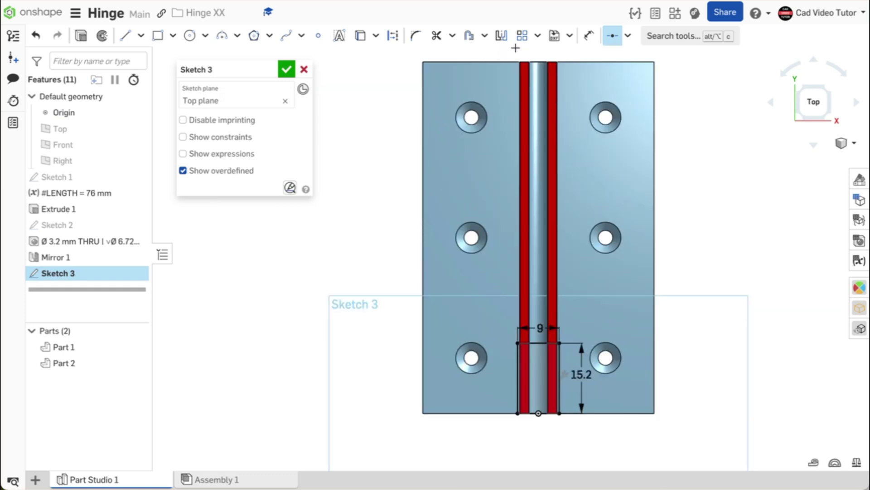
- Linear-pattern the knuckle rectangle with counts of 1 sideways and 5 along the knuckle
{"action": "left_click", "coordinate": [537, 37]}
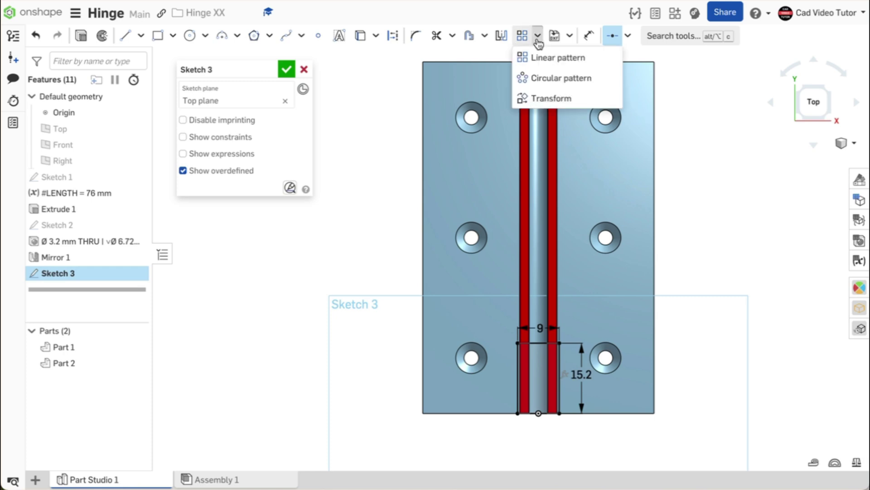
{"action": "left_click", "coordinate": [530, 58]}
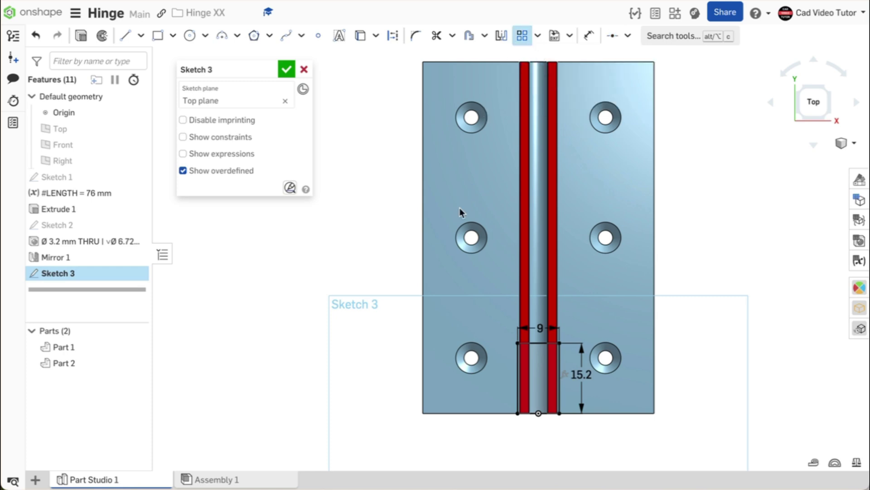
{"action": "left_click_drag", "start_coordinate": [492, 299], "coordinate": [619, 437]}
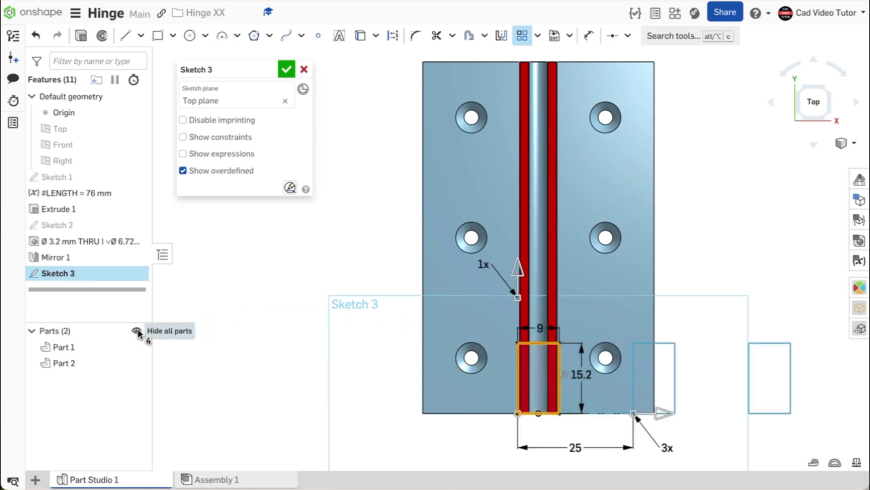
{"action": "left_click", "coordinate": [136, 331]}
{"action": "scroll", "coordinate": [633, 349], "scroll_direction": "down", "scroll_amount": 1}
{"action": "left_click", "coordinate": [627, 347]}
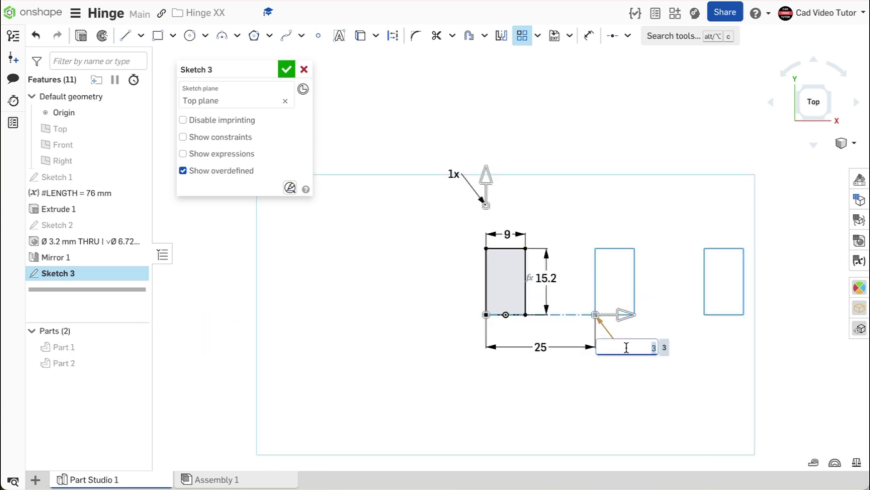
{"action": "type", "text": "1"}
{"action": "key", "text": "Return"}
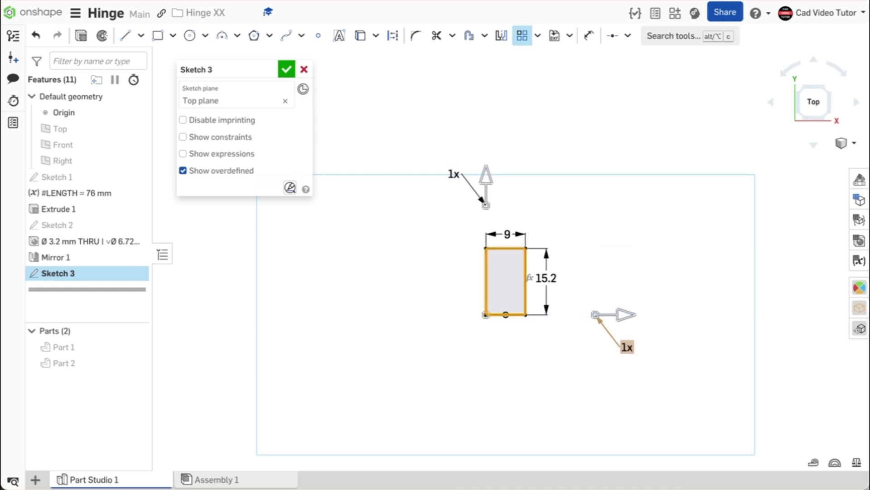
{"action": "left_click", "coordinate": [451, 174]}
{"action": "type", "text": "5"}
{"action": "key", "text": "Return"}
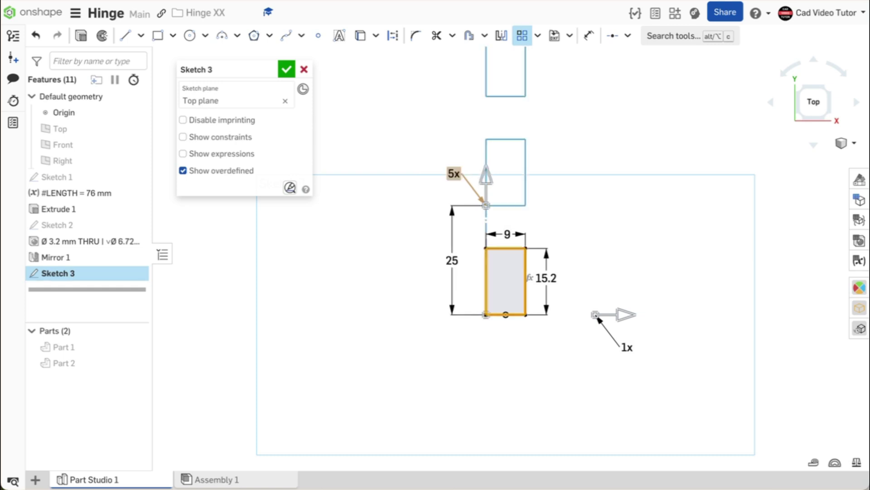
- Set the pattern spacing to #LENGTH/5, then finish the pattern and Sketch 3
{"action": "double_click", "coordinate": [449, 260]}
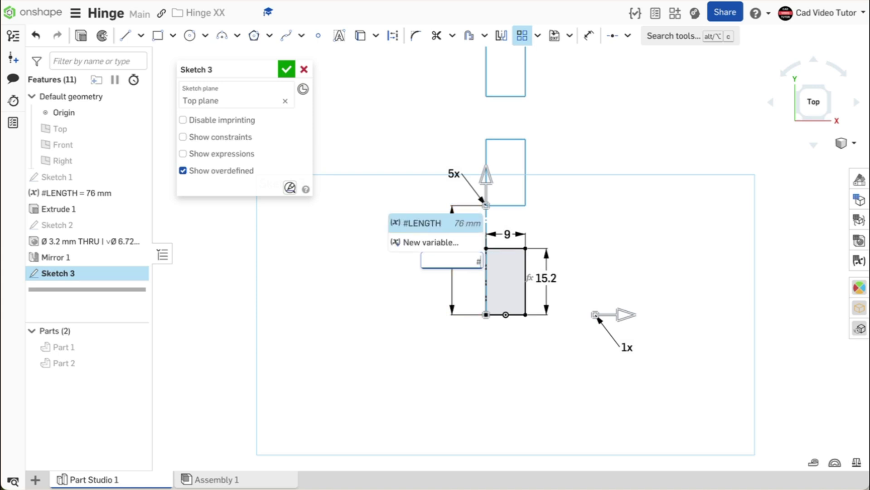
{"action": "left_click", "coordinate": [431, 223]}
{"action": "type", "text": "/5"}
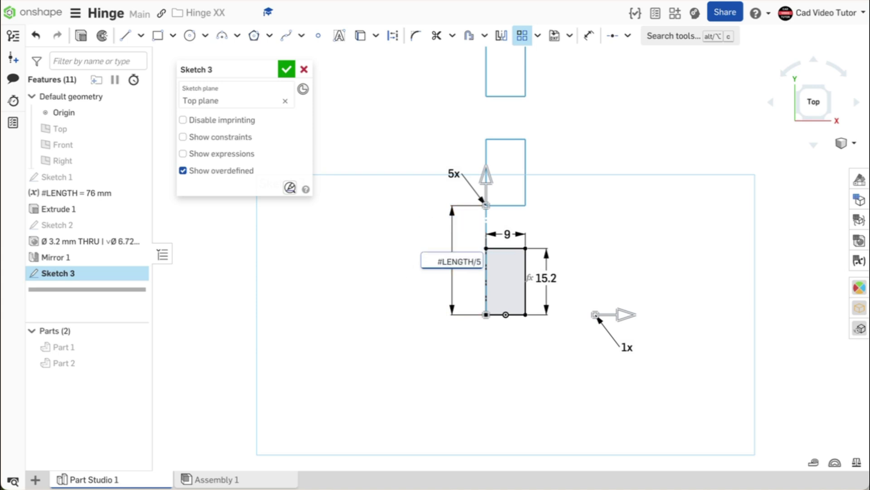
{"action": "key", "text": "Return"}
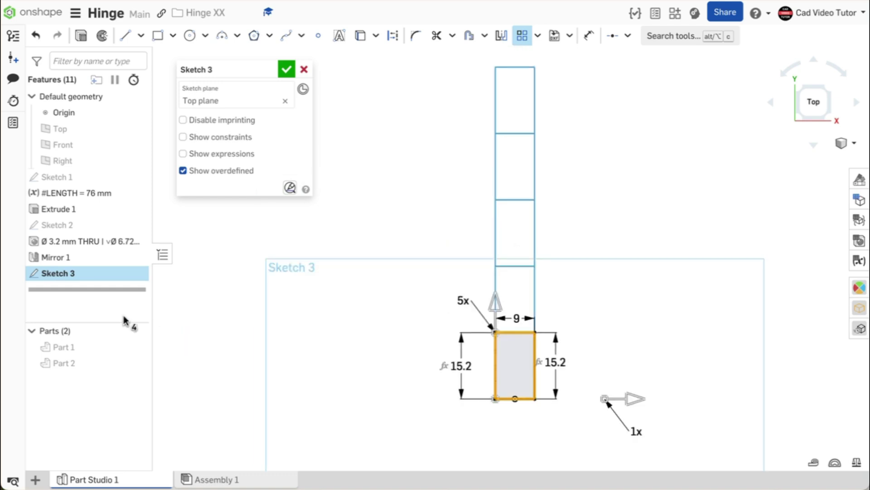
{"action": "left_click", "coordinate": [136, 332]}
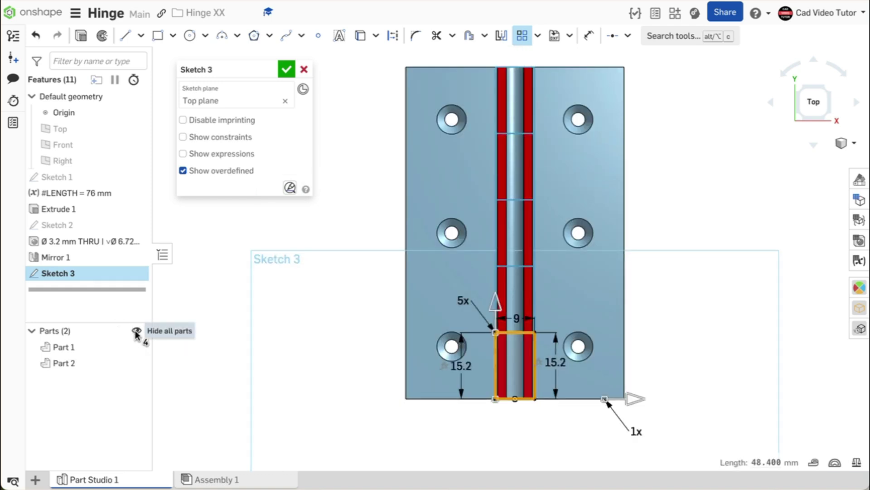
{"action": "left_click", "coordinate": [312, 321]}
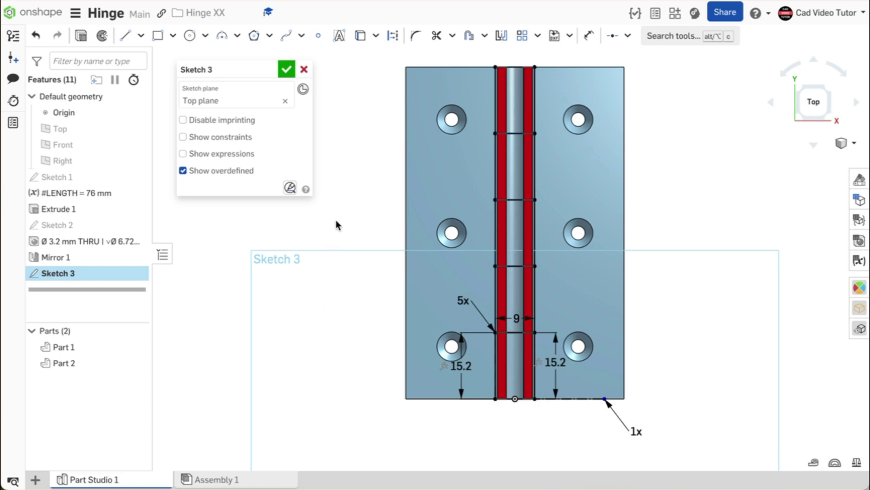
{"action": "left_click", "coordinate": [287, 69]}
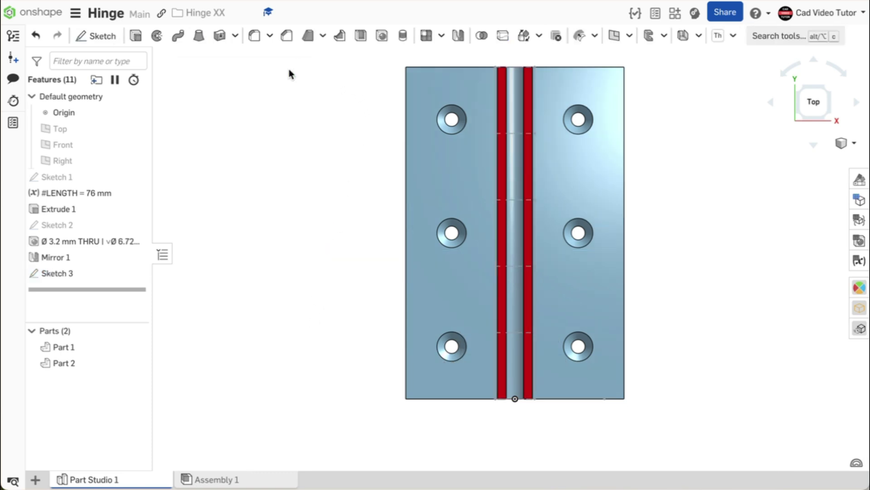
- Cut two alternating Sketch 3 knuckle regions from Part 1 through all, symmetrically (Extrude 2)
{"action": "key", "text": "shift+7"}
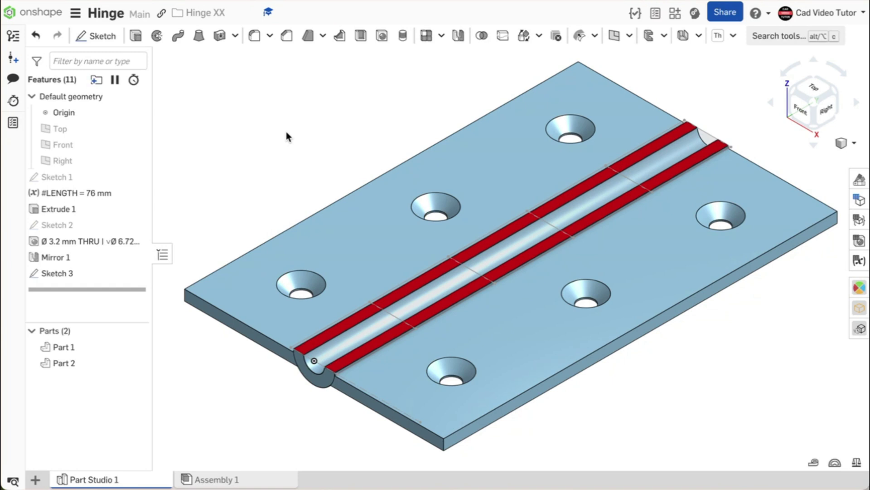
{"action": "left_click", "coordinate": [136, 36]}
{"action": "left_click", "coordinate": [252, 103]}
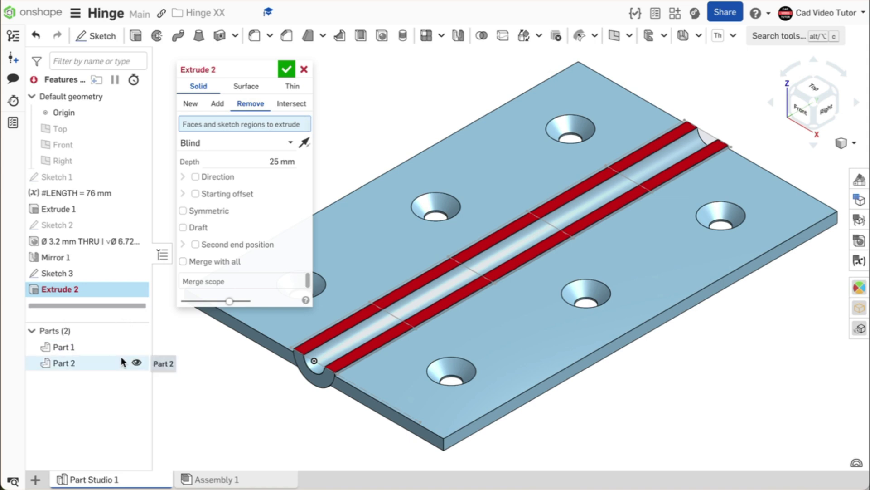
{"action": "left_click", "coordinate": [136, 364]}
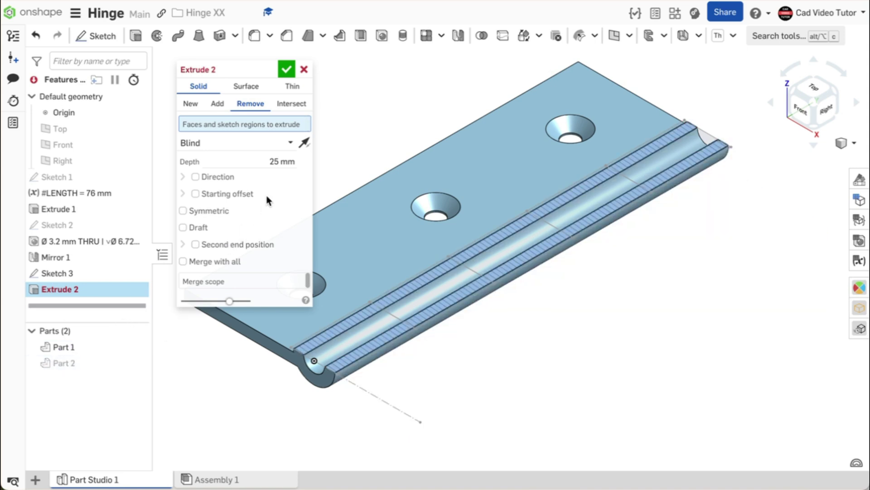
{"action": "left_click", "coordinate": [243, 143]}
{"action": "left_click", "coordinate": [233, 243]}
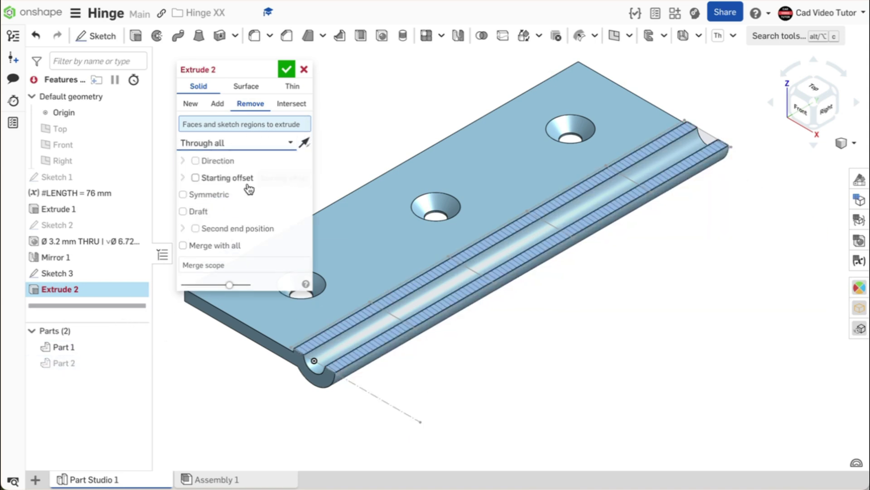
{"action": "left_click", "coordinate": [183, 195]}
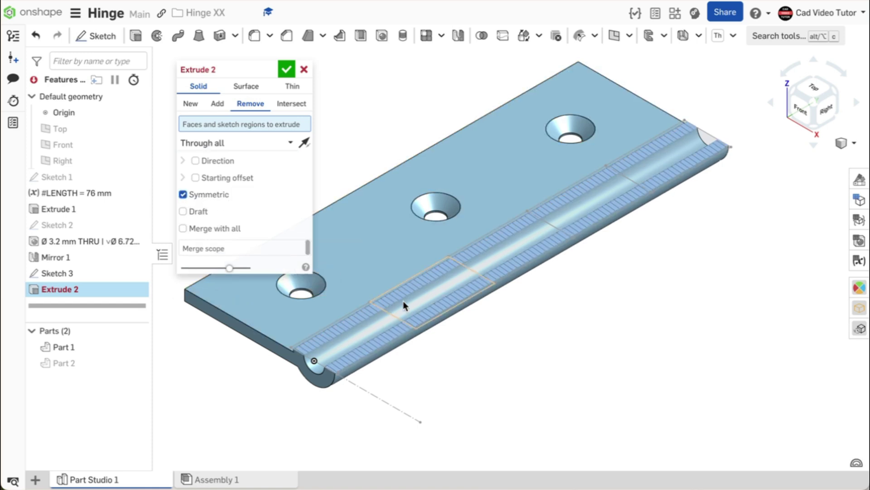
{"action": "left_click", "coordinate": [432, 306]}
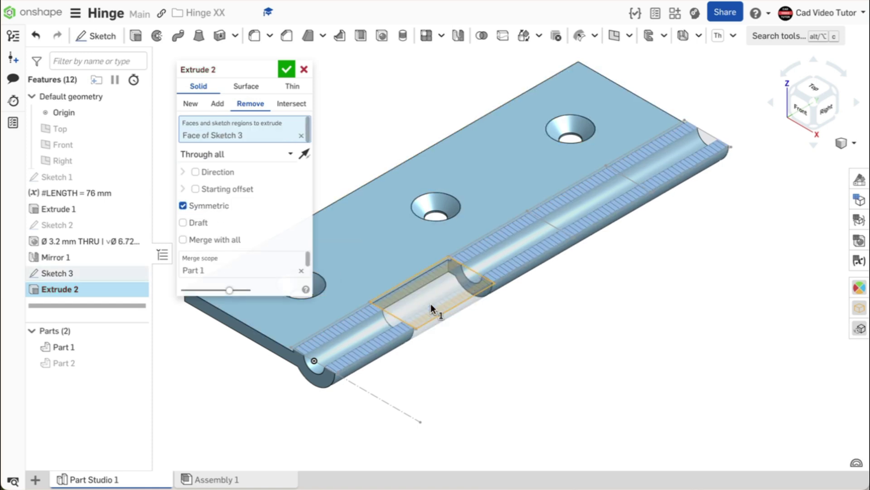
{"action": "left_click", "coordinate": [586, 203]}
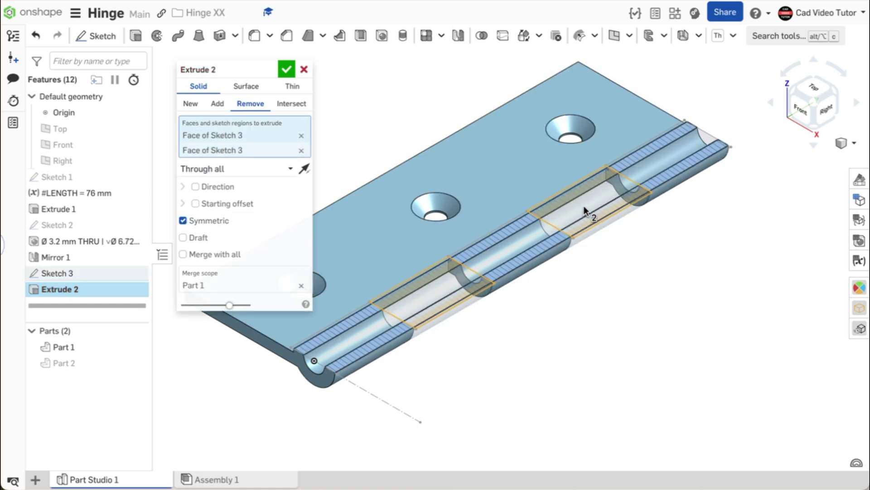
{"action": "left_click", "coordinate": [286, 70]}
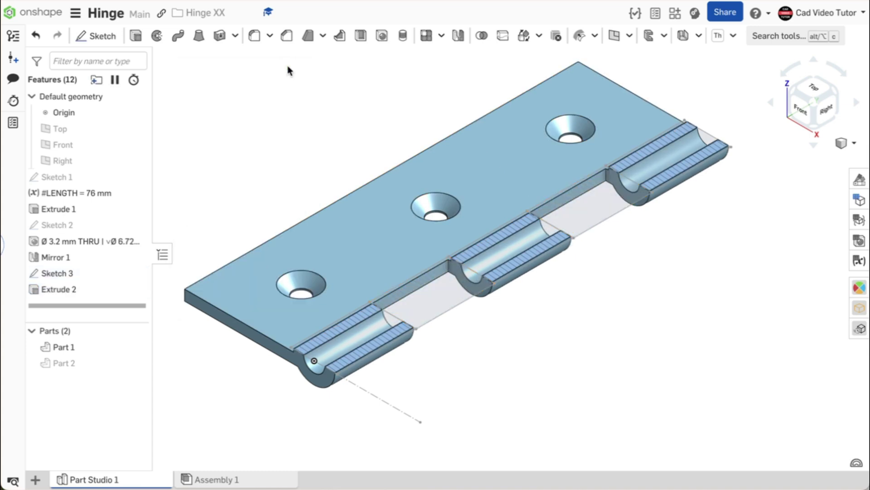
{"action": "left_click", "coordinate": [136, 36]}
- Set up a symmetric through-all cut of three Sketch 3 knuckle regions, limited to Part 2
{"action": "left_click", "coordinate": [251, 103]}
{"action": "left_click", "coordinate": [267, 143]}
{"action": "left_click", "coordinate": [247, 242]}
{"action": "left_click", "coordinate": [183, 195]}
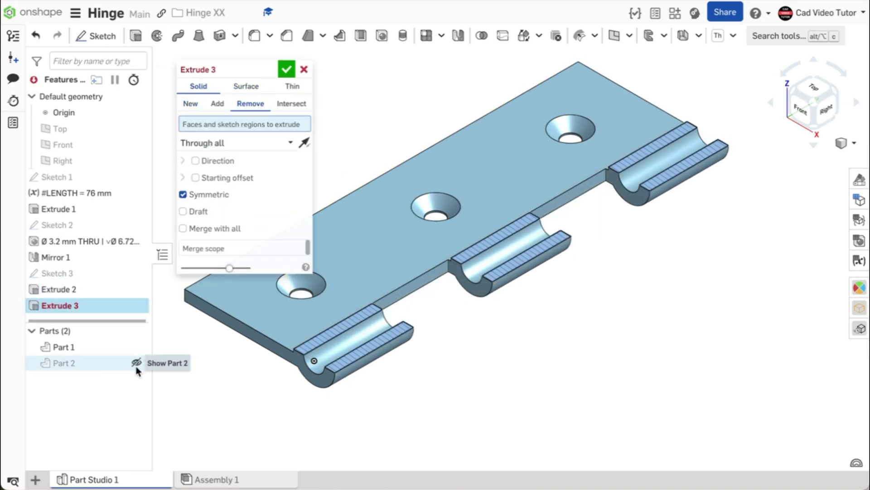
{"action": "left_click", "coordinate": [136, 362]}
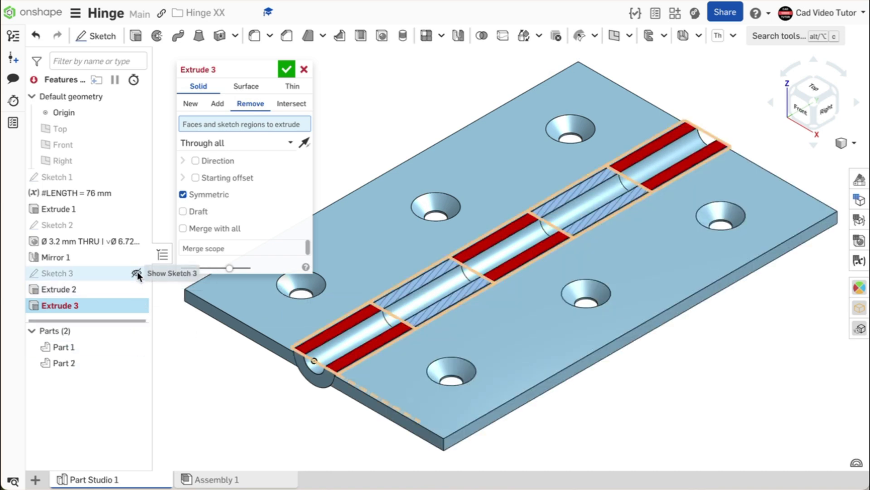
{"action": "left_click", "coordinate": [137, 272]}
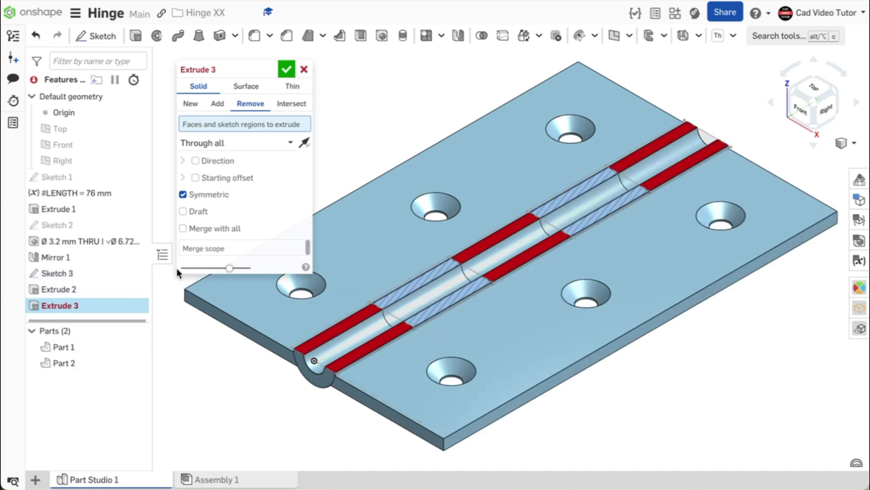
{"action": "left_click", "coordinate": [363, 313]}
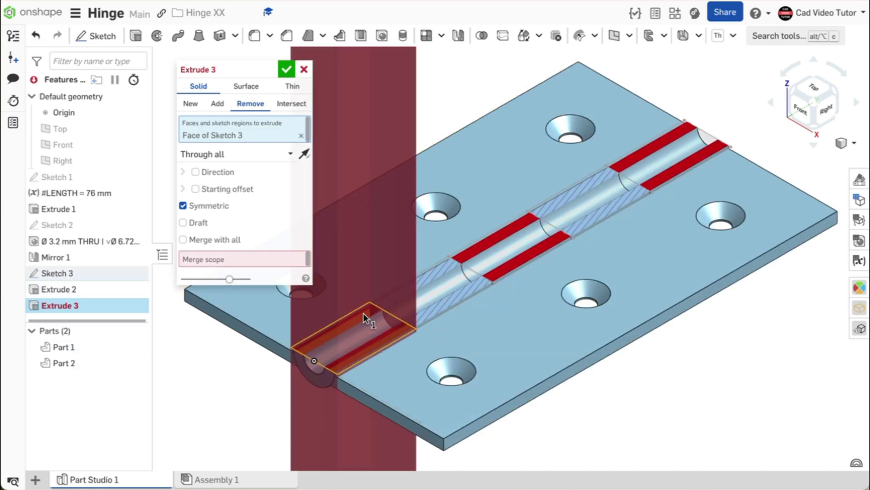
{"action": "left_click", "coordinate": [506, 248]}
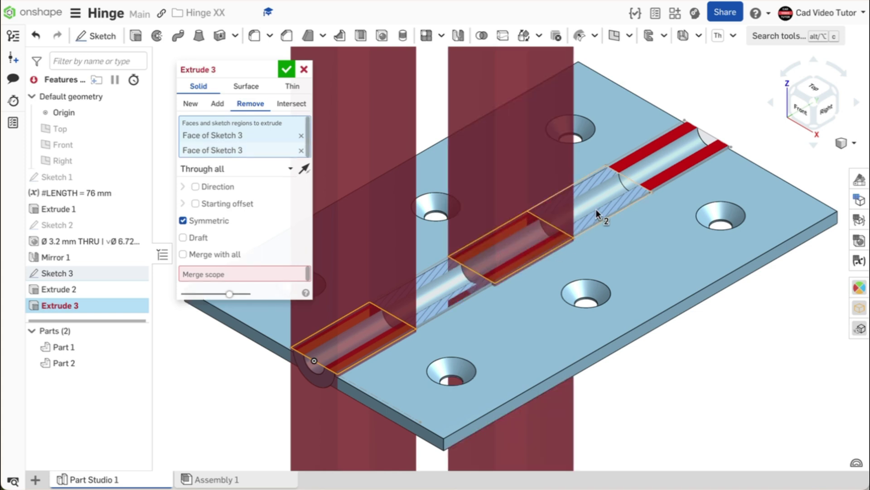
{"action": "left_click", "coordinate": [666, 171]}
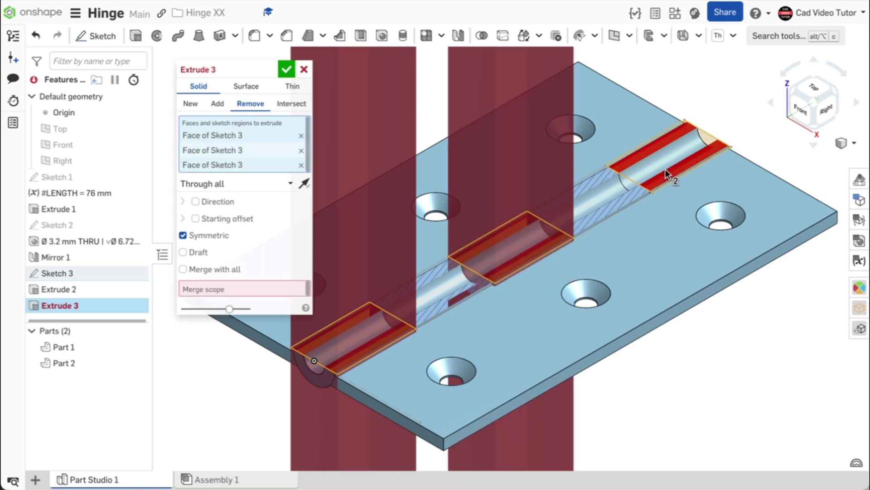
{"action": "left_click", "coordinate": [243, 286]}
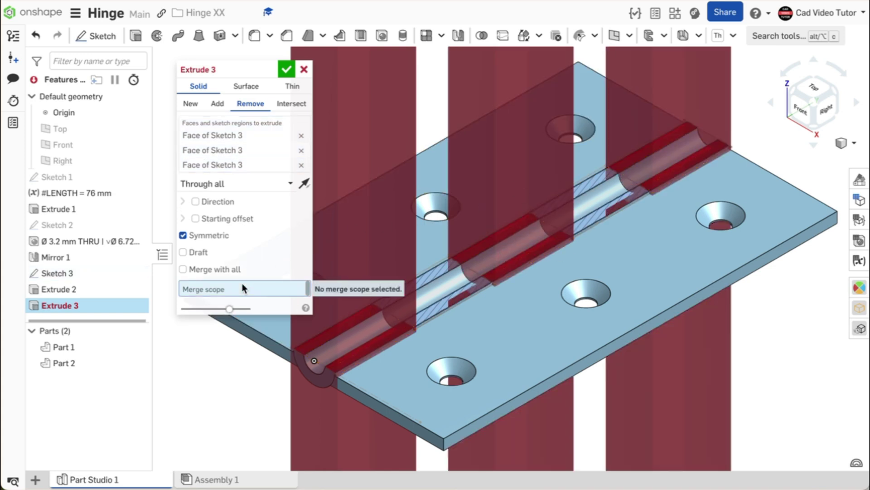
{"action": "left_click", "coordinate": [115, 364]}
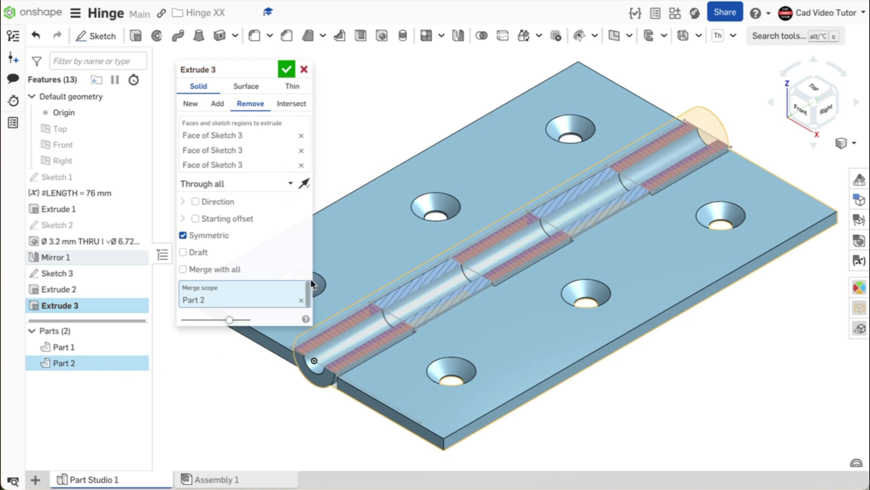
- Turn off the section view, check each part's knuckles, and confirm Extrude 3
{"action": "right_click", "coordinate": [399, 97]}
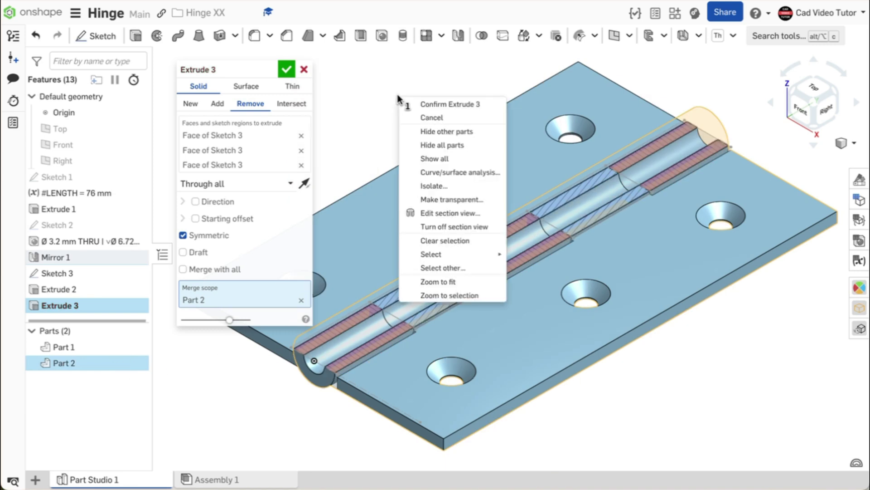
{"action": "left_click", "coordinate": [454, 226]}
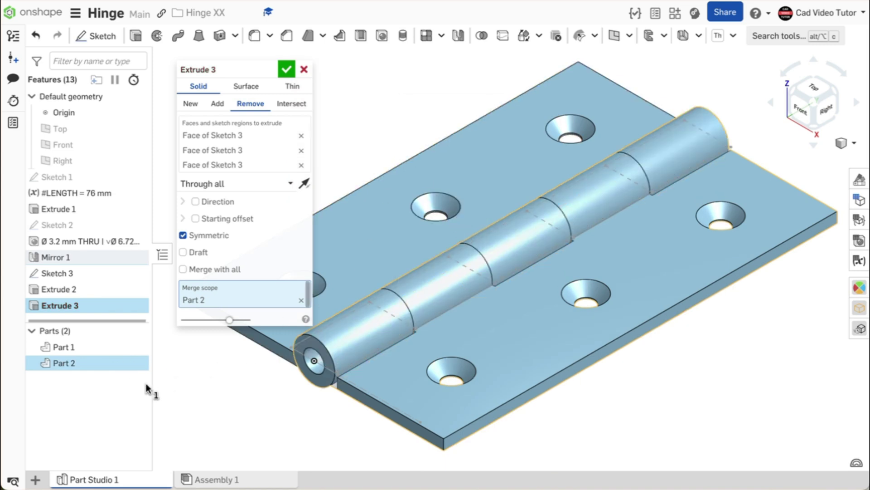
{"action": "left_click", "coordinate": [136, 346]}
{"action": "left_click", "coordinate": [136, 346]}
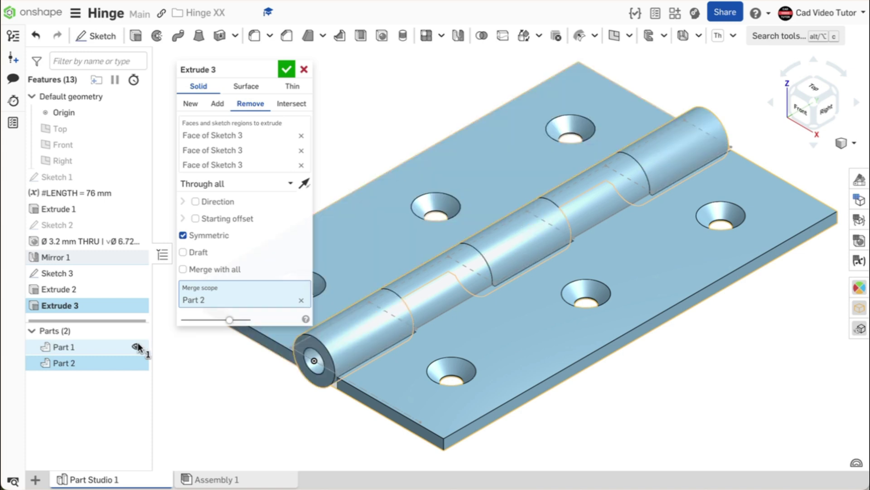
{"action": "left_click", "coordinate": [137, 361]}
{"action": "left_click", "coordinate": [137, 361]}
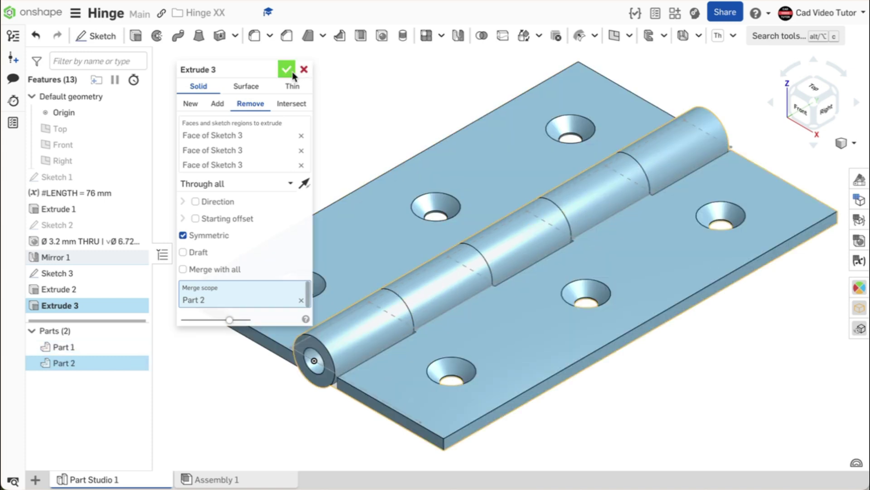
{"action": "left_click", "coordinate": [287, 69]}
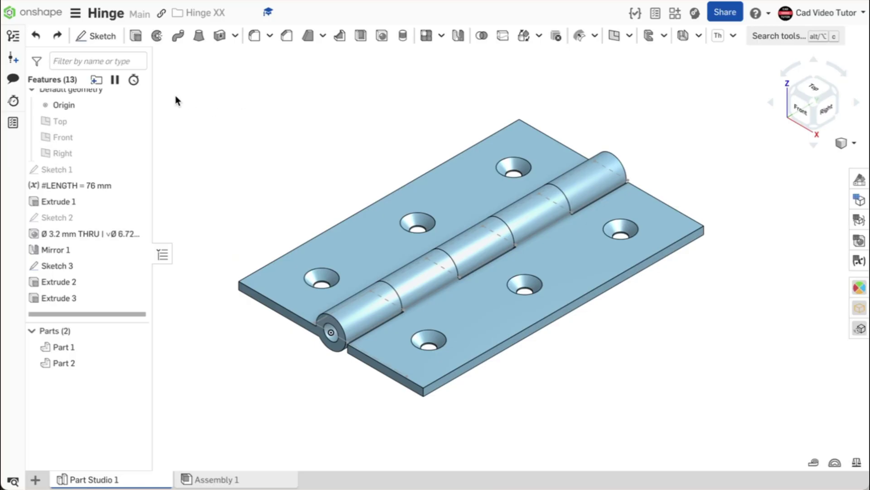
- Create Sketch 4 on the knuckle's end face, projecting the pin edge into it
{"action": "left_click", "coordinate": [111, 39]}
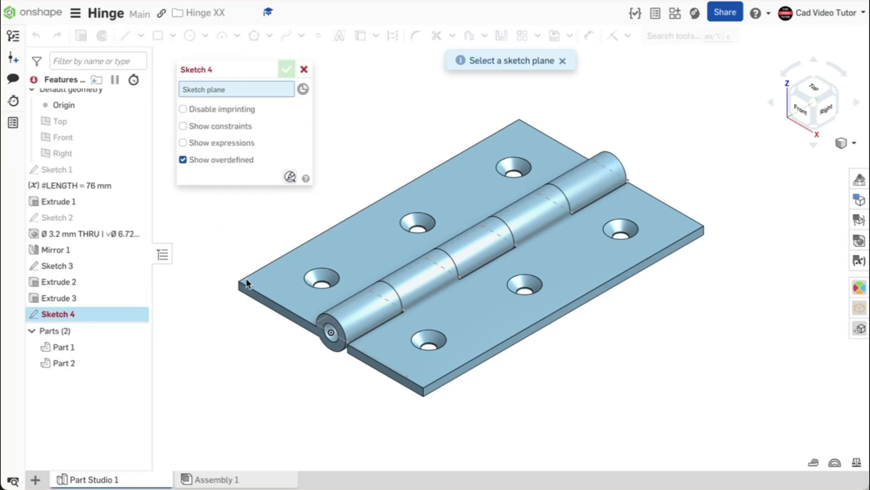
{"action": "left_click", "coordinate": [317, 330]}
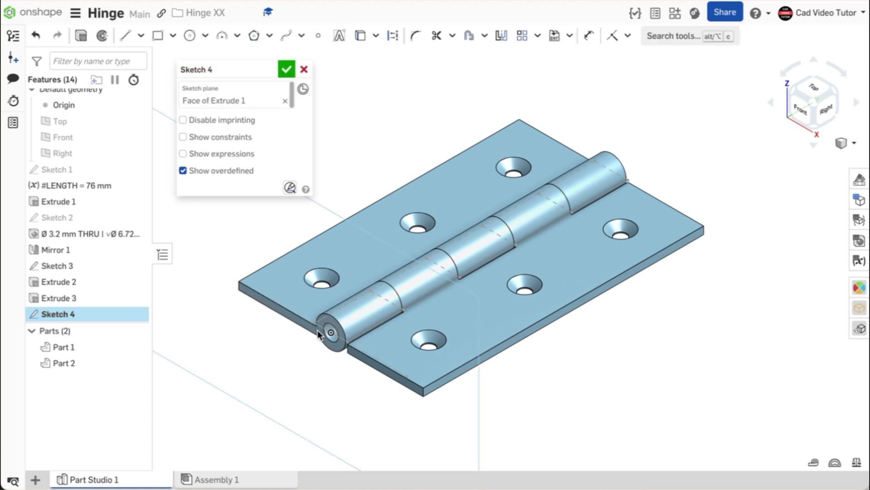
{"action": "key", "text": "n"}
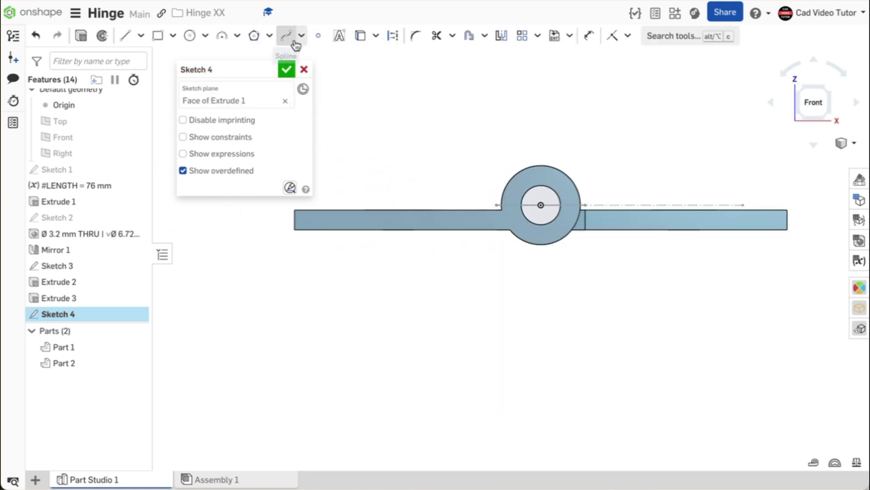
{"action": "left_click", "coordinate": [361, 39]}
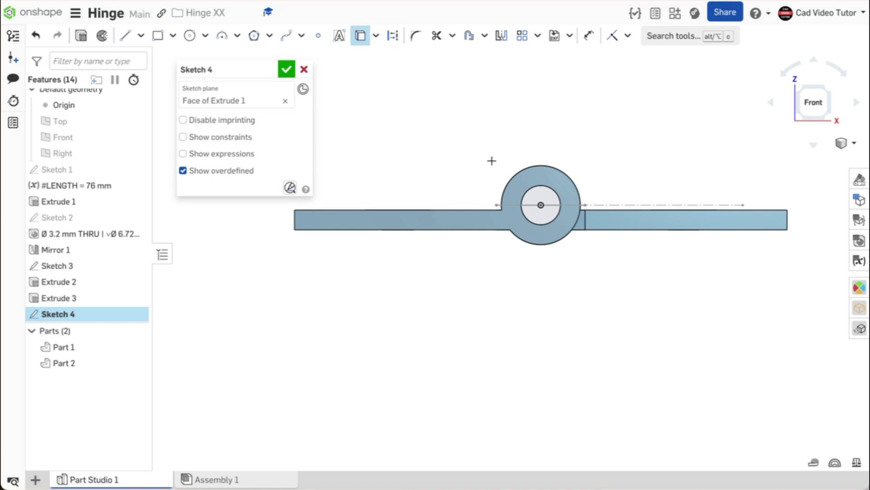
{"action": "left_click", "coordinate": [287, 69]}
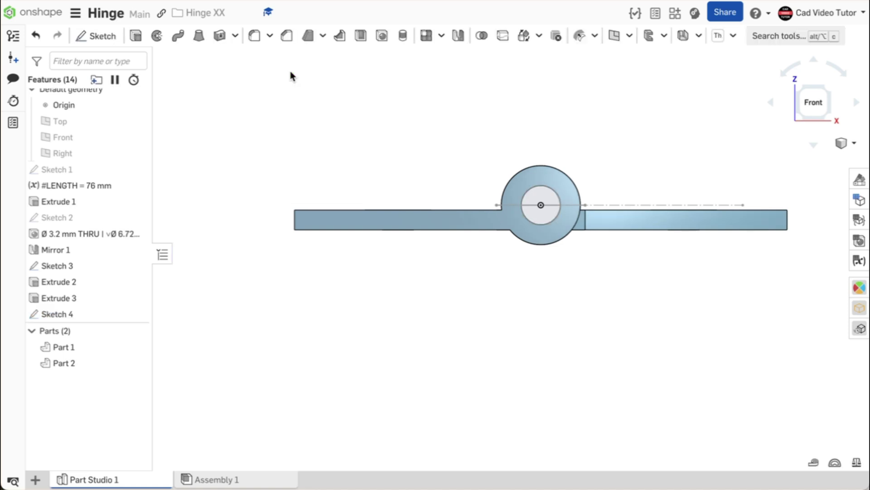
{"action": "key", "text": "shift+7"}
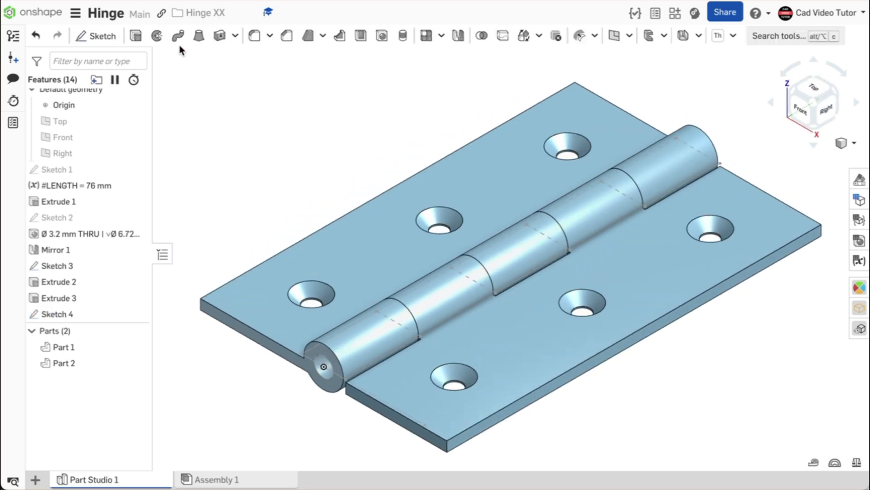
- Extrude the Sketch 4 pin circle, reversed, up to the far knuckle end face as Part 3
{"action": "left_click", "coordinate": [136, 36]}
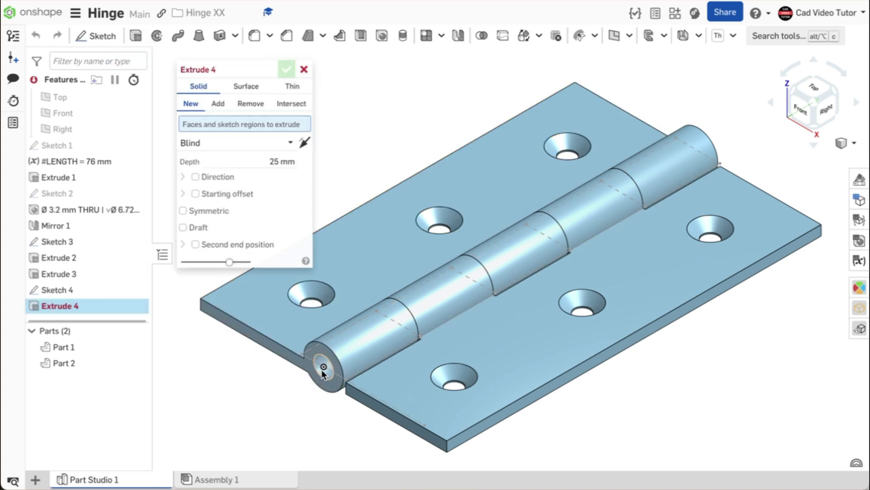
{"action": "left_click", "coordinate": [321, 369]}
{"action": "left_click", "coordinate": [303, 153]}
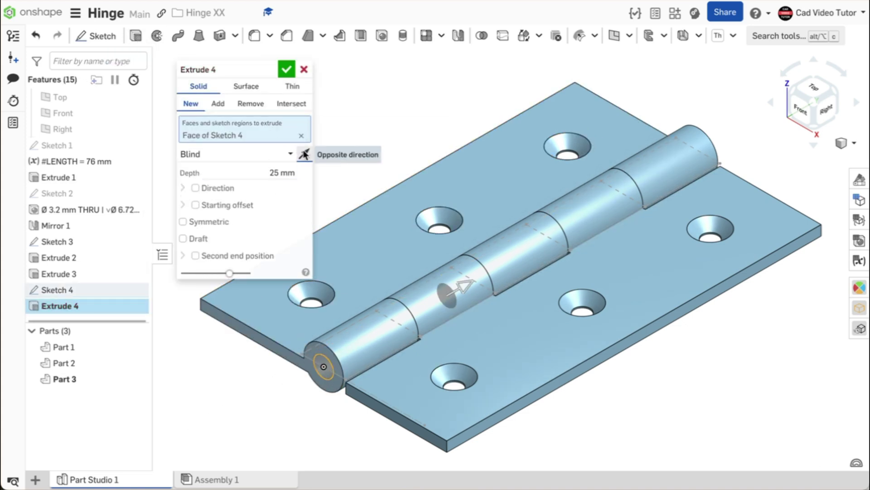
{"action": "left_click", "coordinate": [287, 153]}
{"action": "left_click", "coordinate": [259, 203]}
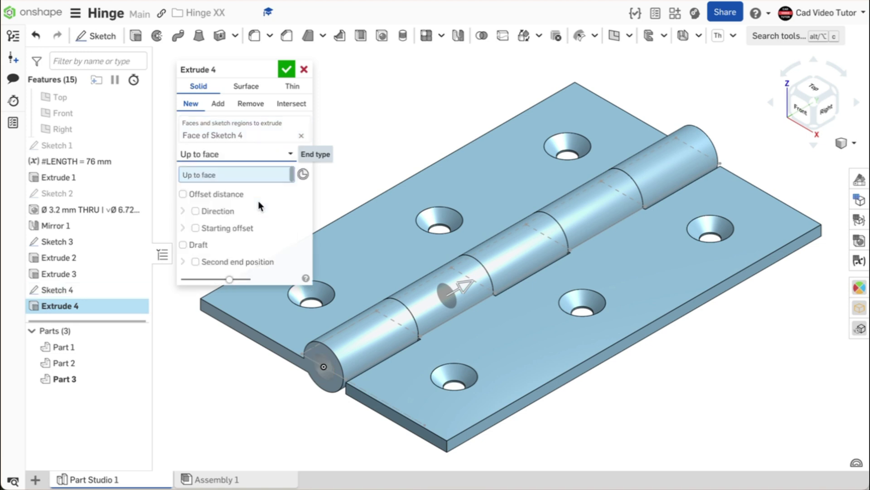
{"action": "right_click_drag", "start_coordinate": [653, 193], "coordinate": [589, 184]}
{"action": "left_click", "coordinate": [747, 203]}
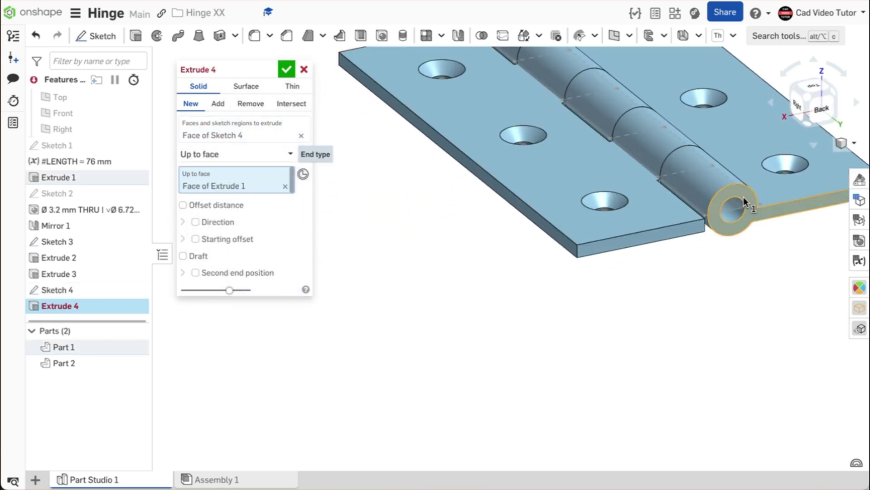
{"action": "key", "text": "f"}
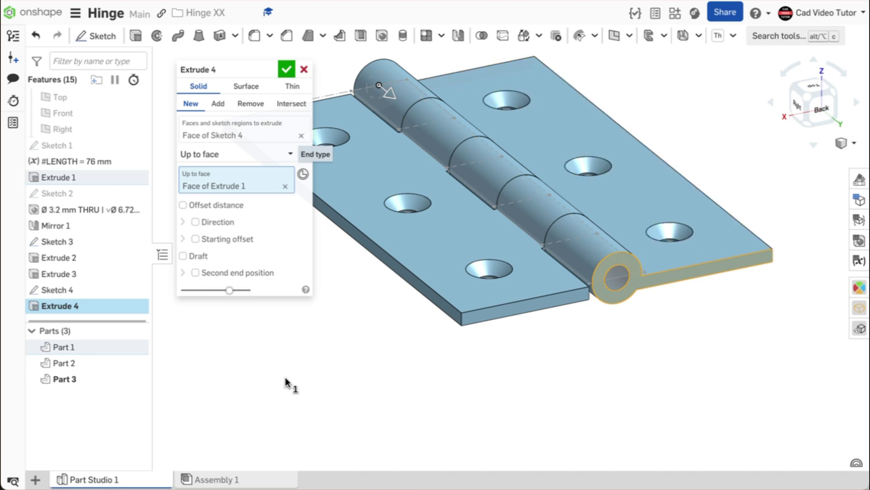
{"action": "left_click", "coordinate": [135, 346]}
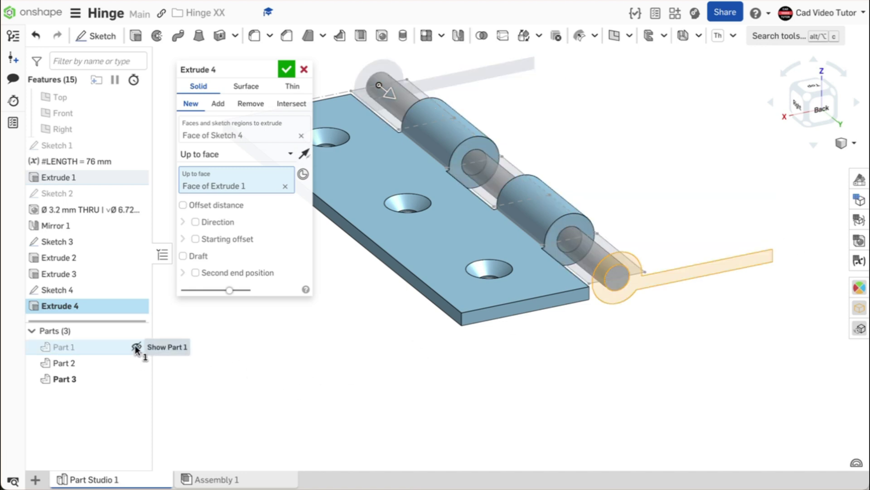
{"action": "left_click", "coordinate": [135, 347]}
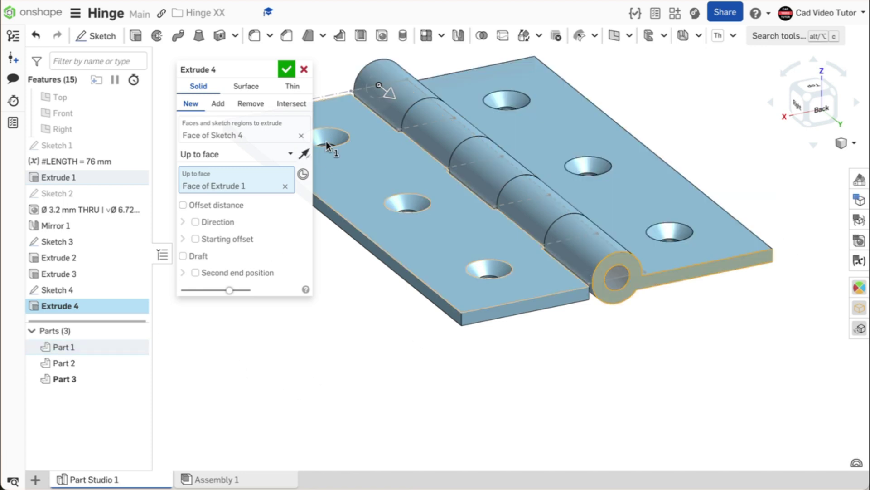
{"action": "left_click", "coordinate": [286, 69]}
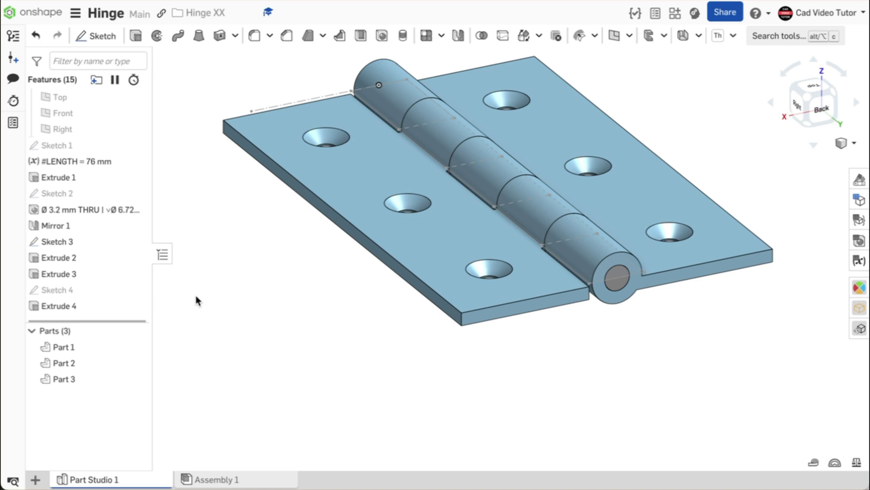
{"action": "key", "text": "shift+7"}
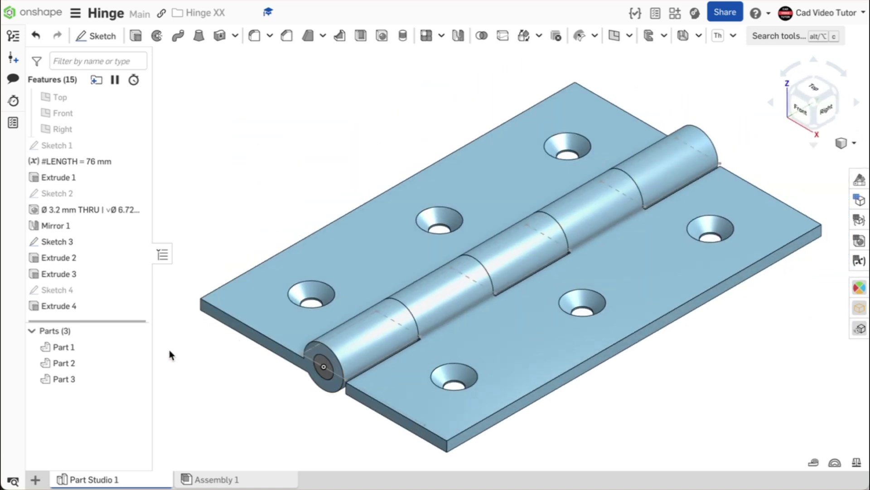
- Assign Brass as the material of Parts 1, 2 and 3
{"action": "left_click", "coordinate": [97, 347]}
{"action": "left_click", "coordinate": [94, 363], "text": "shift"}
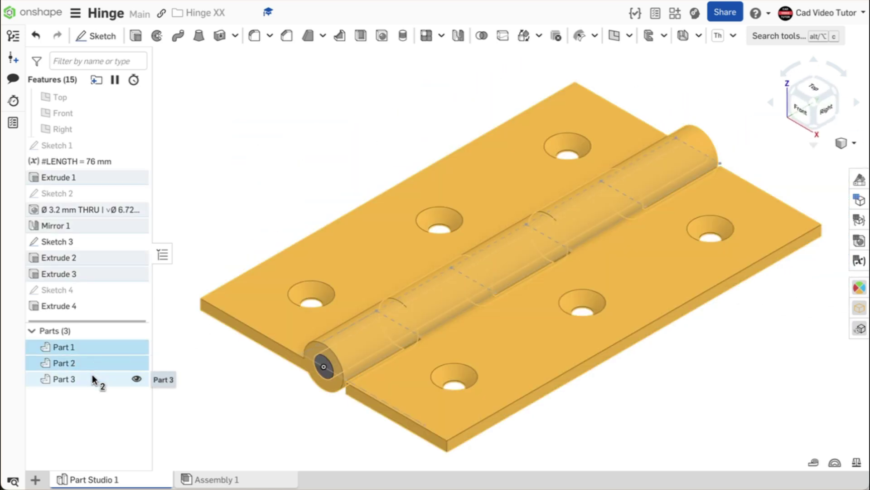
{"action": "left_click", "coordinate": [92, 375], "text": "shift"}
{"action": "right_click", "coordinate": [105, 365]}
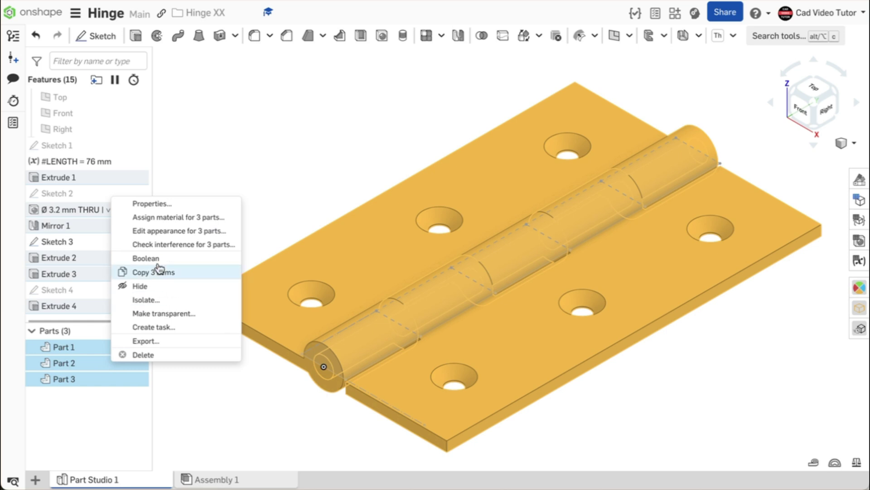
{"action": "left_click", "coordinate": [162, 218]}
{"action": "left_click", "coordinate": [196, 313]}
{"action": "type", "text": "brass"}
{"action": "left_click", "coordinate": [208, 349]}
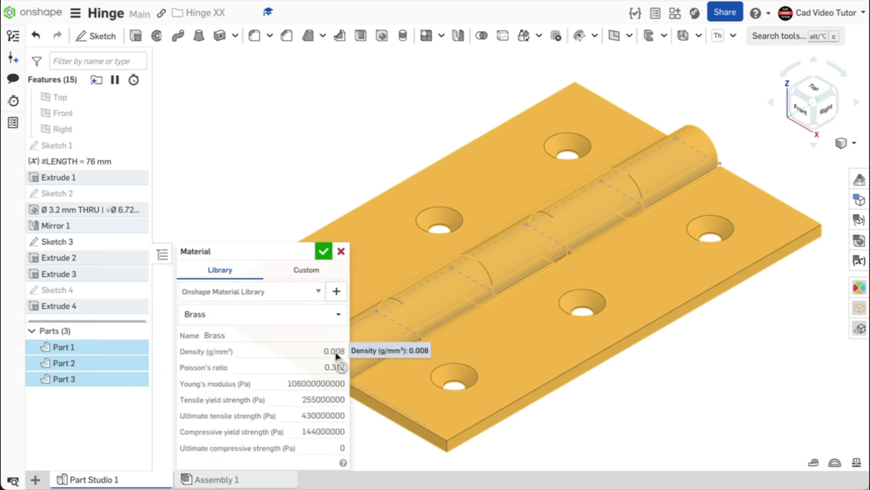
{"action": "left_click", "coordinate": [322, 249]}
- Give the three brass parts a gold appearance
{"action": "right_click", "coordinate": [106, 357]}
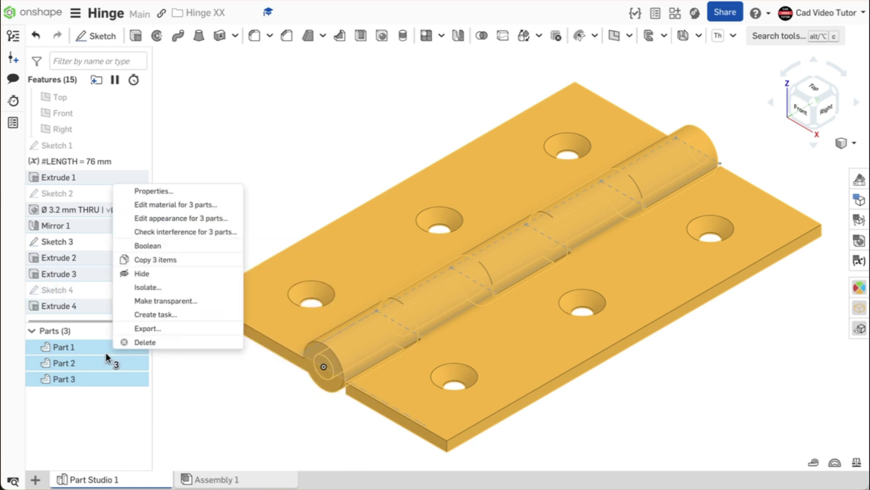
{"action": "left_click", "coordinate": [170, 219]}
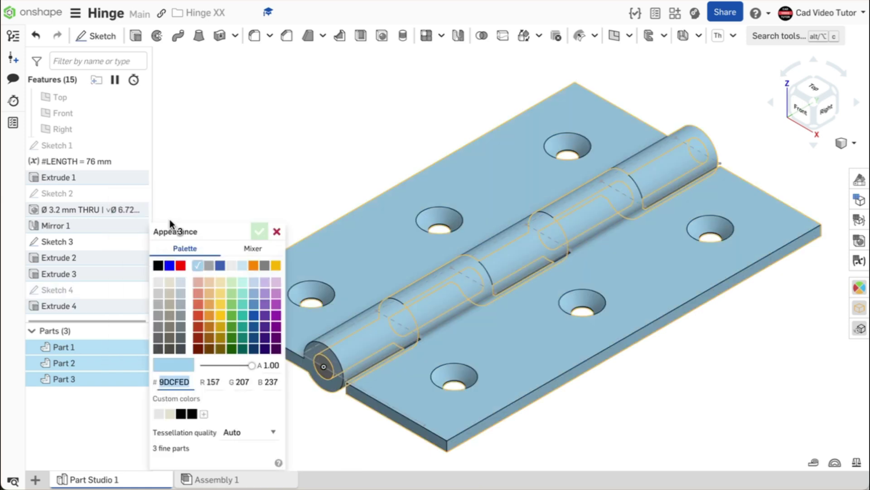
{"action": "left_click", "coordinate": [220, 309]}
{"action": "left_click", "coordinate": [259, 232]}
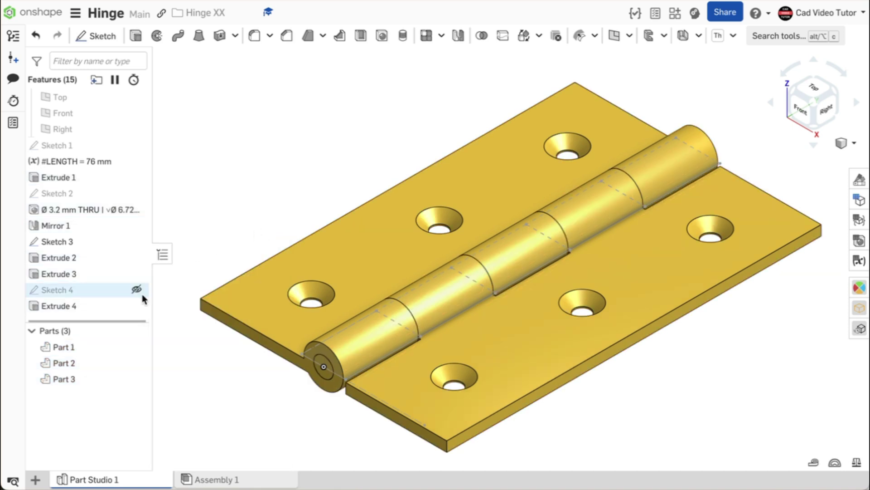
{"action": "right_click", "coordinate": [89, 347]}
{"action": "left_click", "coordinate": [167, 119]}
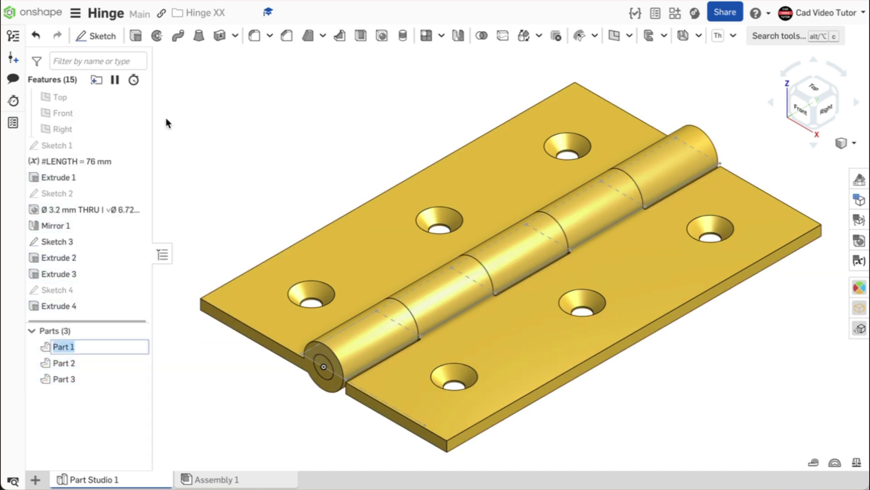
- Rename Part 1 to Left, Part 2 to Right and Part 3 to Pin
{"action": "type", "text": "Left"}
{"action": "key", "text": "Return"}
{"action": "right_click", "coordinate": [101, 361]}
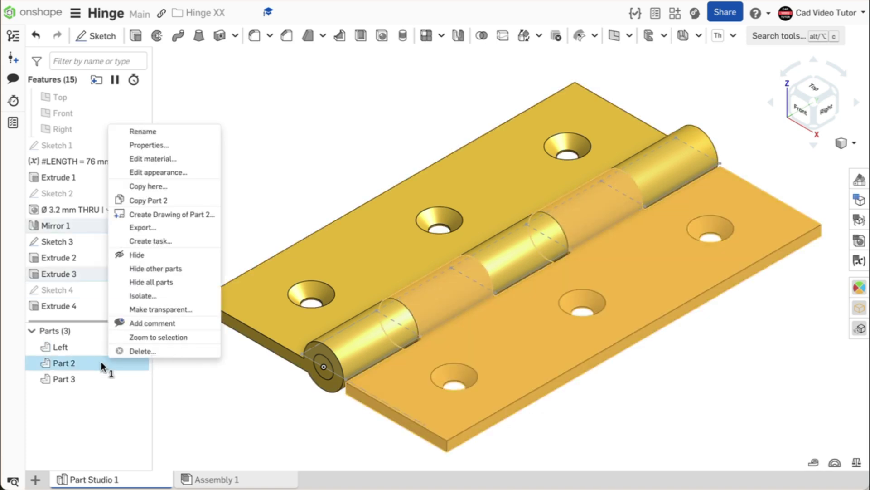
{"action": "left_click", "coordinate": [148, 129]}
{"action": "type", "text": "Right"}
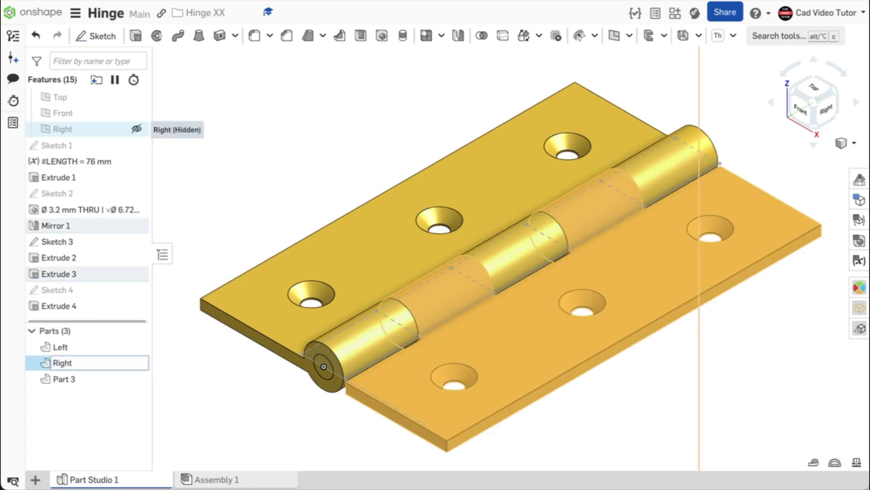
{"action": "key", "text": "Return"}
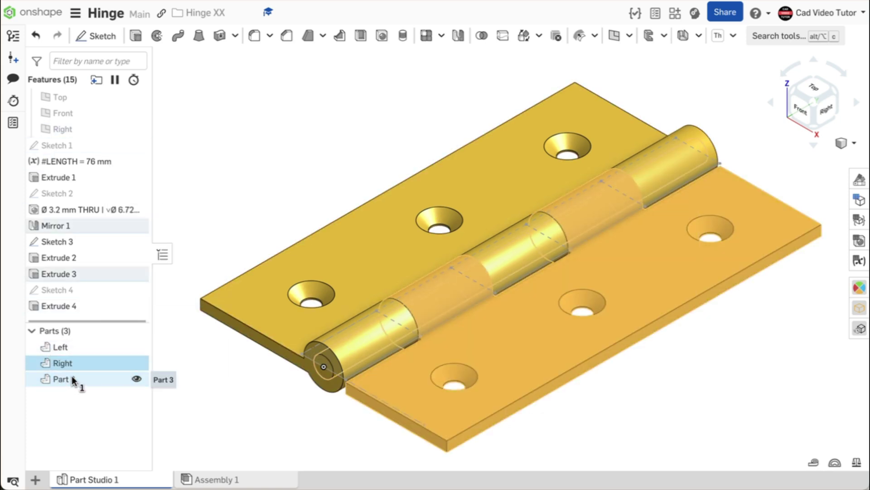
{"action": "key", "text": "Escape"}
{"action": "right_click", "coordinate": [72, 375]}
{"action": "left_click", "coordinate": [119, 146]}
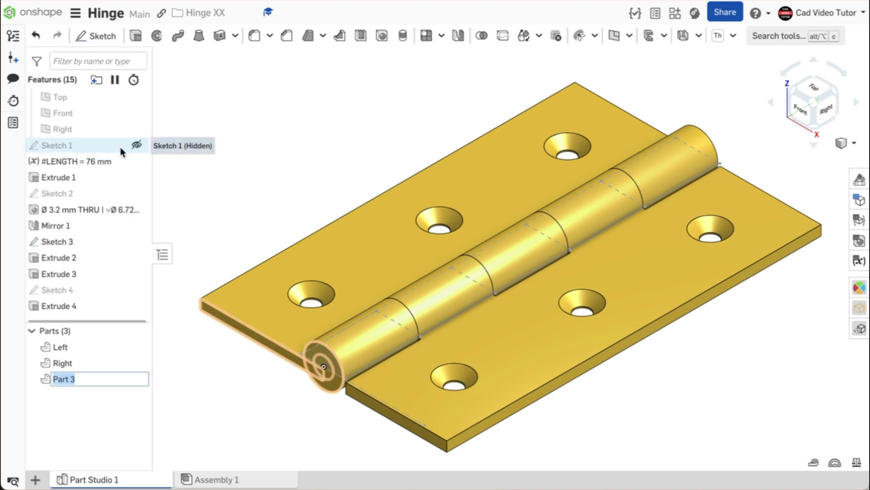
{"action": "type", "text": "Pin"}
{"action": "key", "text": "Return"}
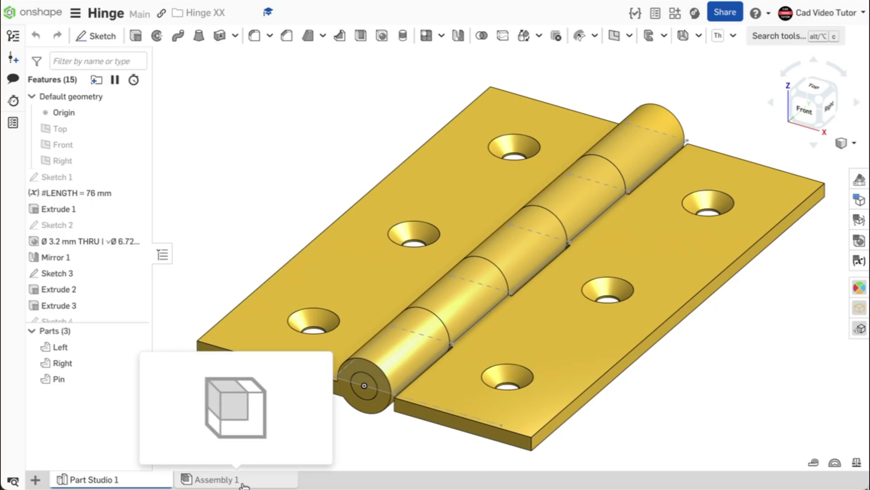
- Create Assembly 1, insert the Left leaf at the origin, and fix it in place
{"action": "left_click", "coordinate": [35, 481]}
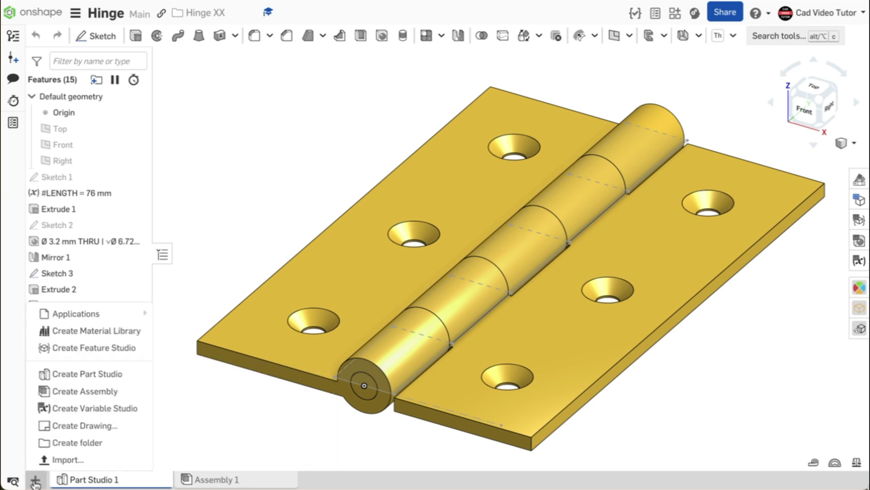
{"action": "left_click", "coordinate": [50, 392]}
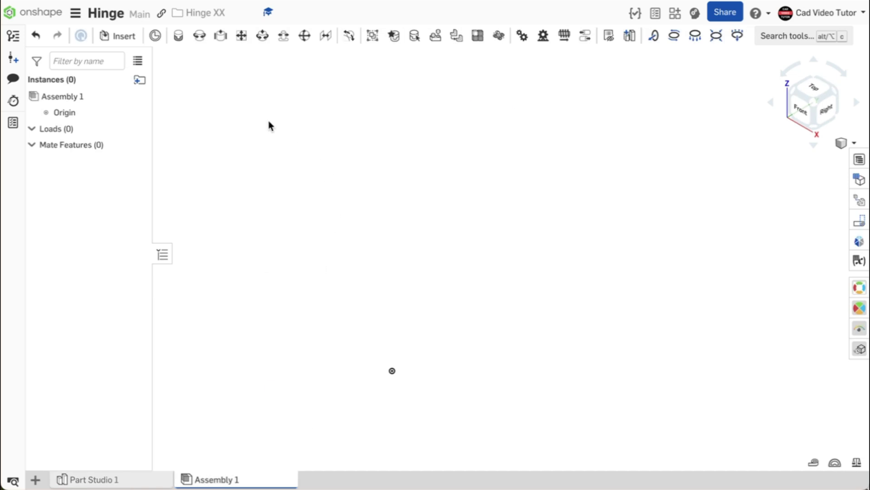
{"action": "left_click", "coordinate": [134, 39]}
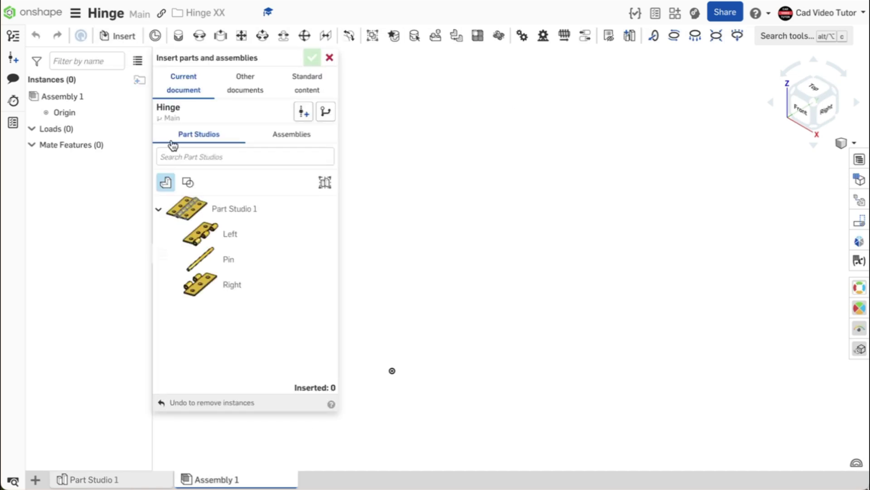
{"action": "left_click", "coordinate": [199, 232]}
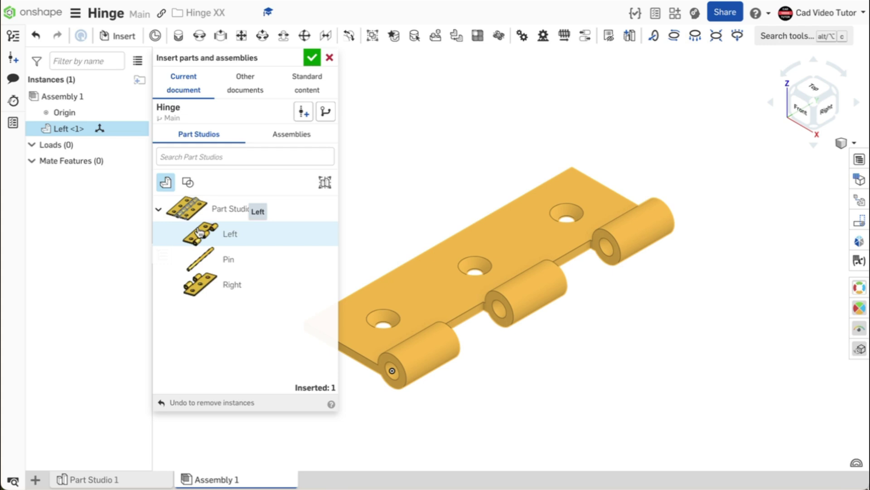
{"action": "left_click", "coordinate": [312, 58]}
{"action": "right_click", "coordinate": [501, 232]}
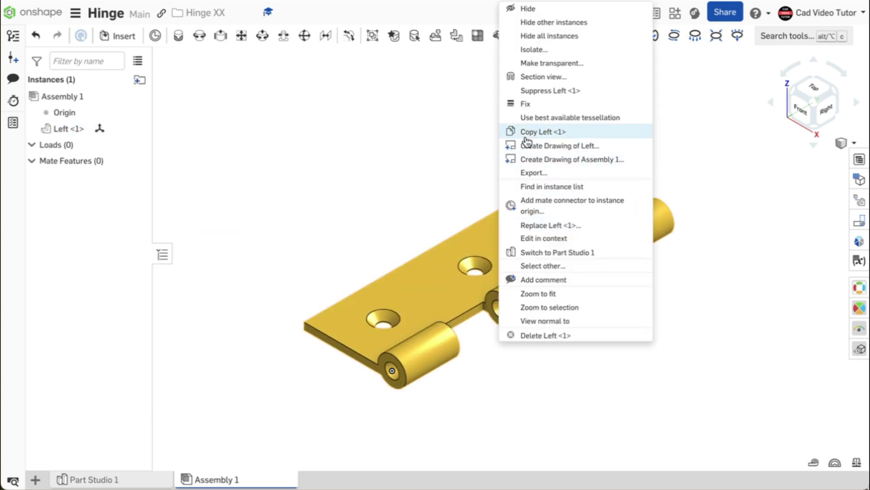
{"action": "left_click", "coordinate": [531, 105]}
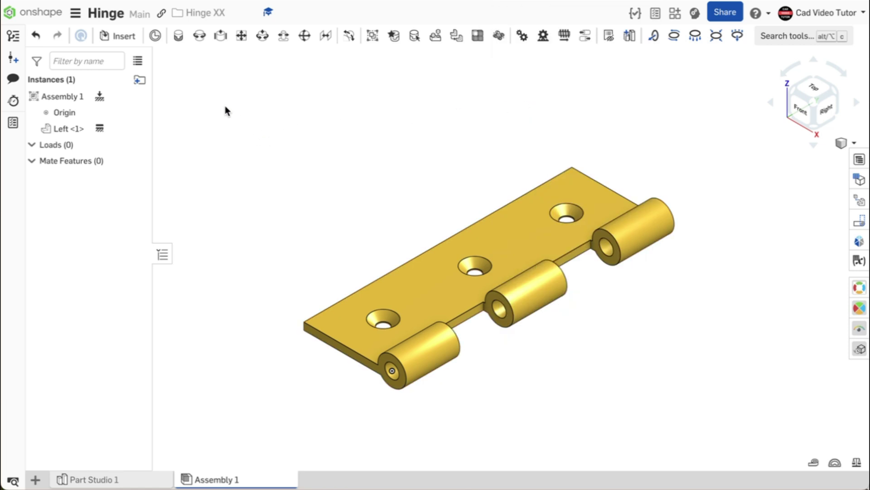
{"action": "left_click", "coordinate": [129, 40]}
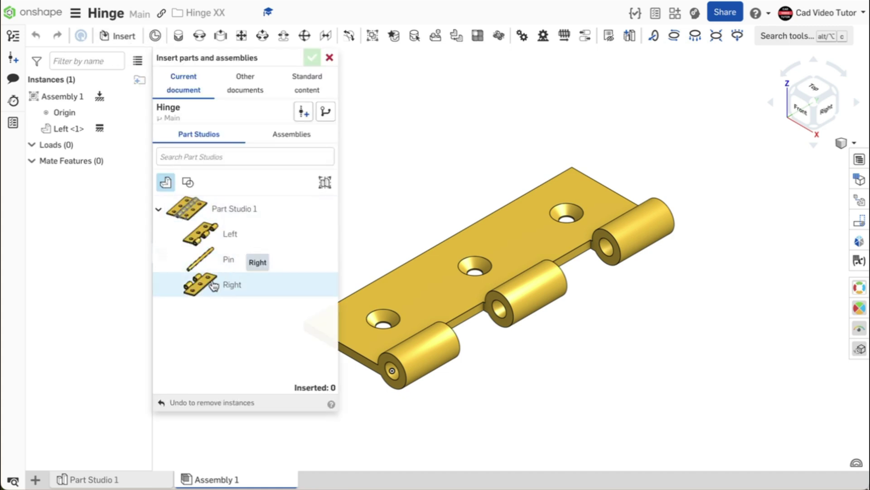
- Insert the Right leaf into Assembly 1 beside the Left leaf
{"action": "left_click", "coordinate": [217, 286]}
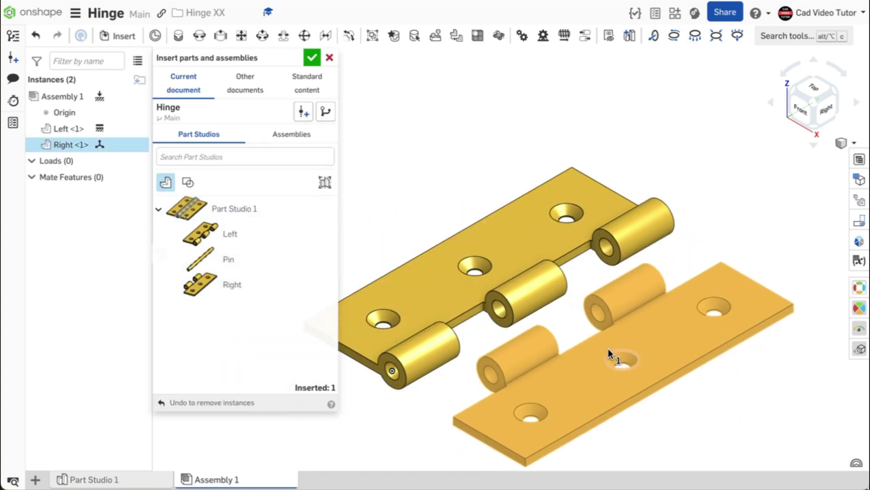
{"action": "left_click", "coordinate": [608, 349]}
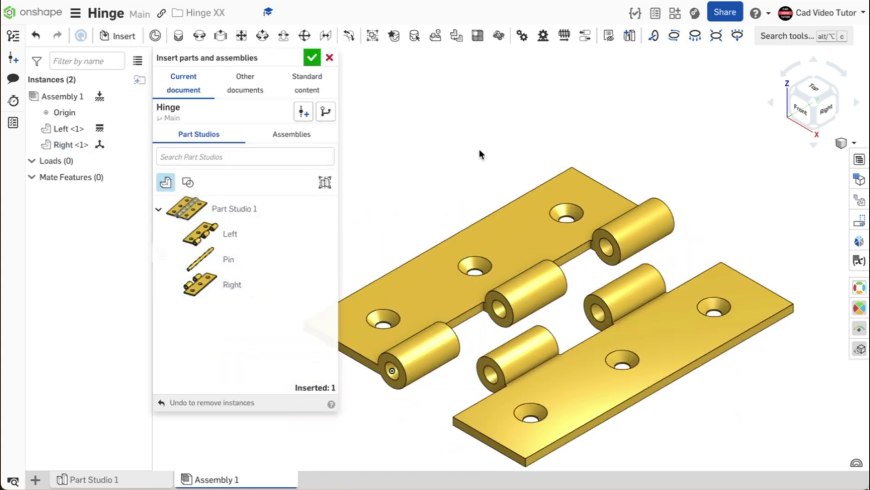
{"action": "left_click", "coordinate": [313, 58]}
{"action": "key", "text": "f"}
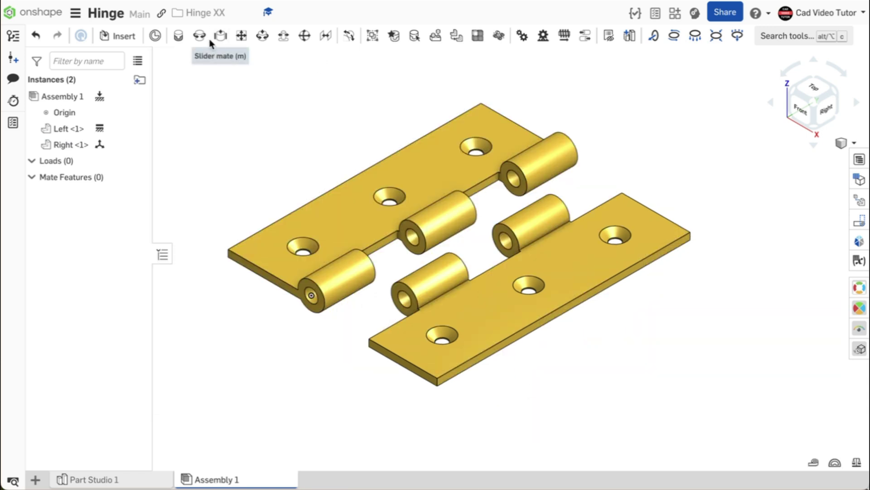
- Join the Left and Right knuckle connectors with a revolute mate, previewing its animation
{"action": "left_click", "coordinate": [200, 36]}
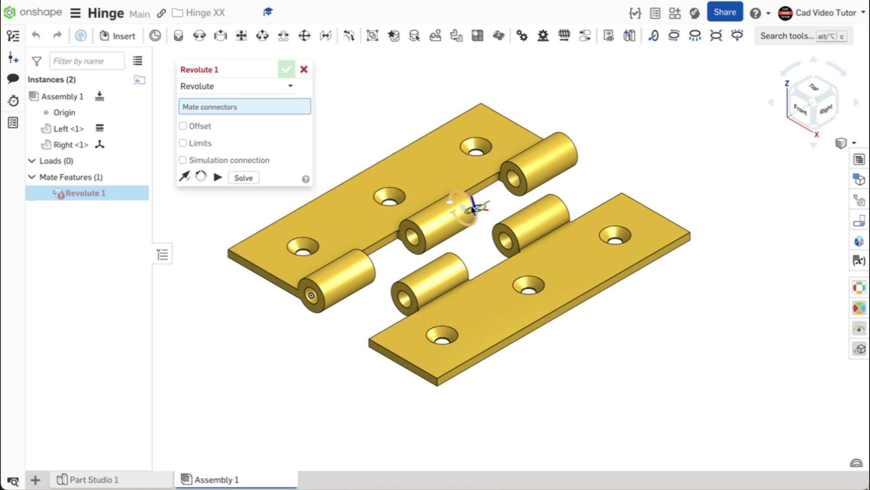
{"action": "scroll", "coordinate": [468, 217], "scroll_direction": "up", "scroll_amount": 1}
{"action": "scroll", "coordinate": [469, 218], "scroll_direction": "up", "scroll_amount": 1}
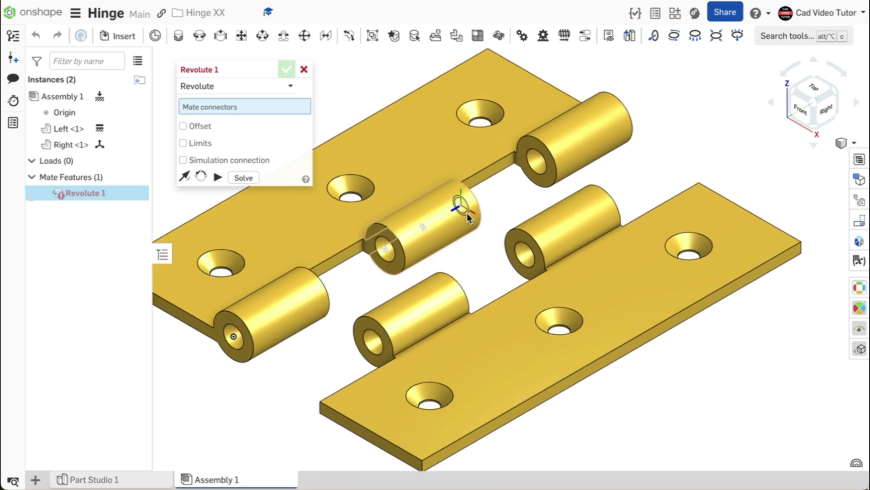
{"action": "left_click", "coordinate": [468, 218]}
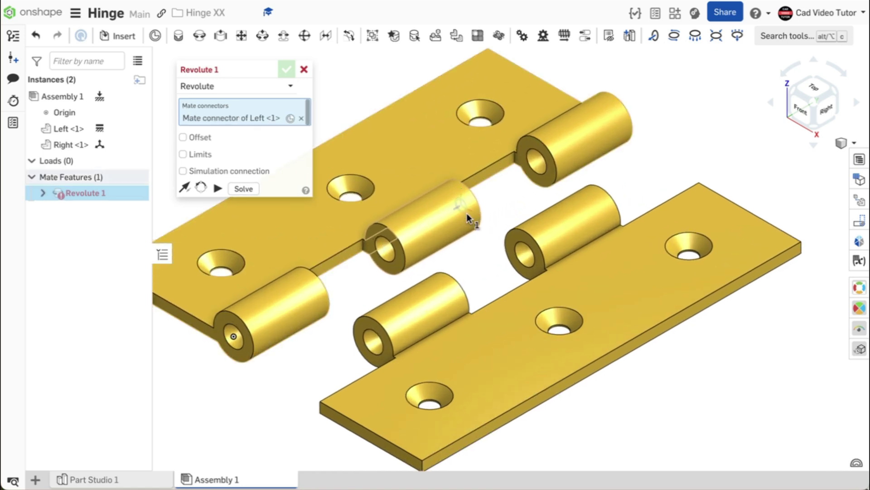
{"action": "left_click", "coordinate": [521, 254]}
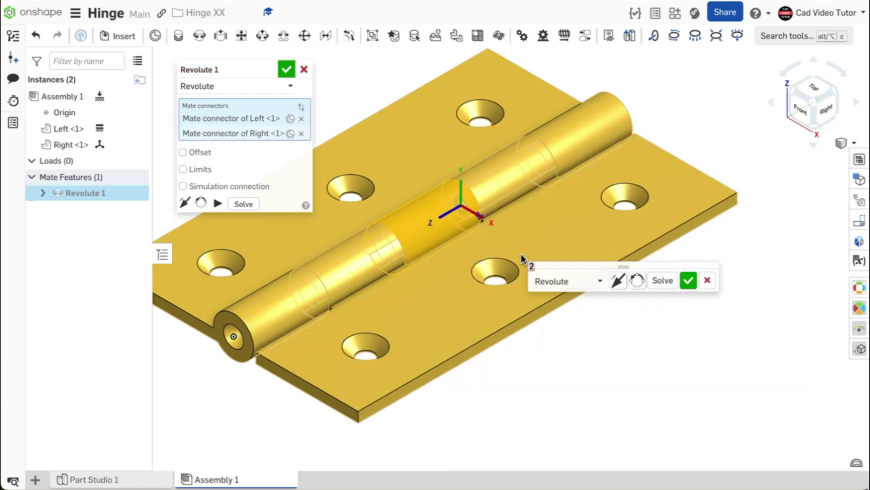
{"action": "left_click", "coordinate": [219, 203]}
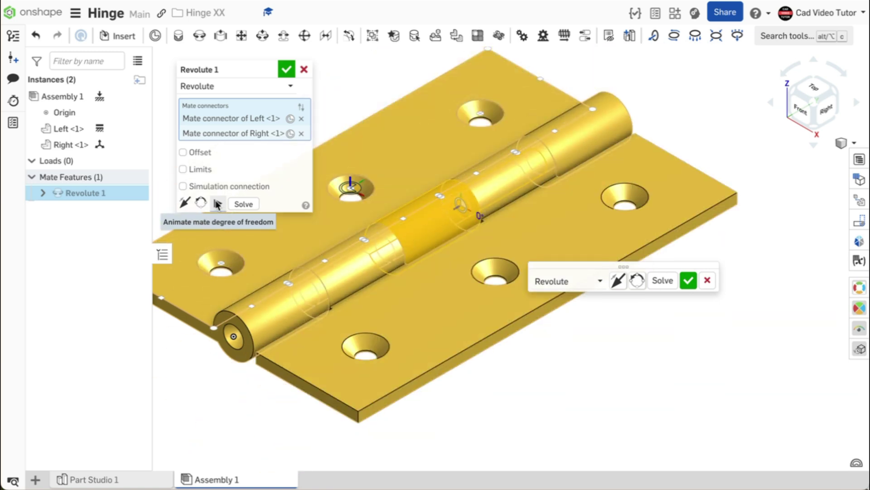
{"action": "left_click", "coordinate": [285, 70]}
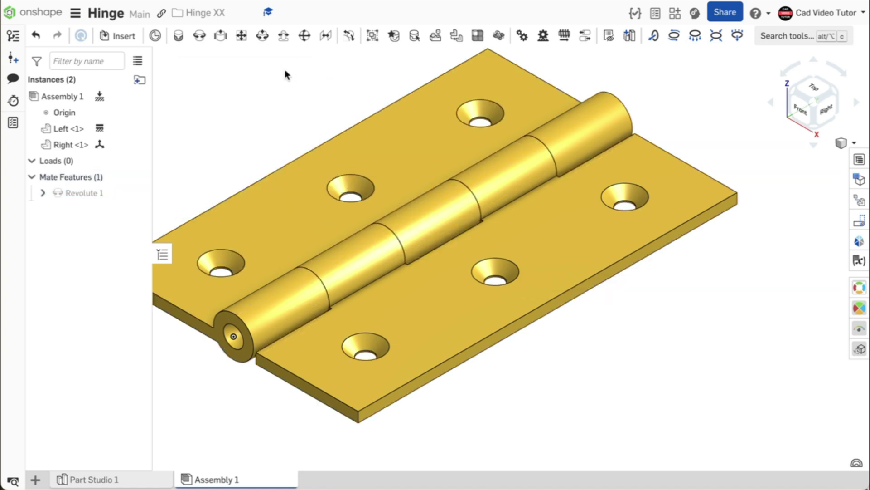
- Insert the Pin part from Part Studio 1 and place it beside the hinge
{"action": "key", "text": "f"}
{"action": "left_click", "coordinate": [122, 36]}
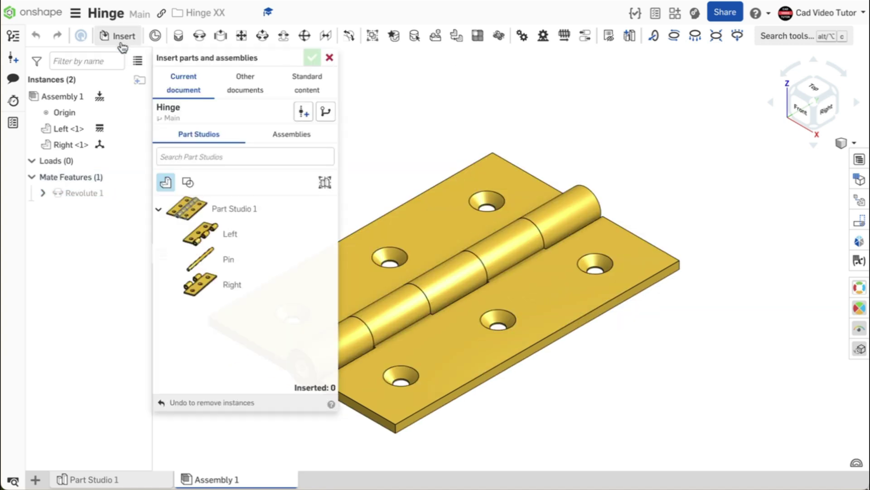
{"action": "left_click", "coordinate": [236, 259]}
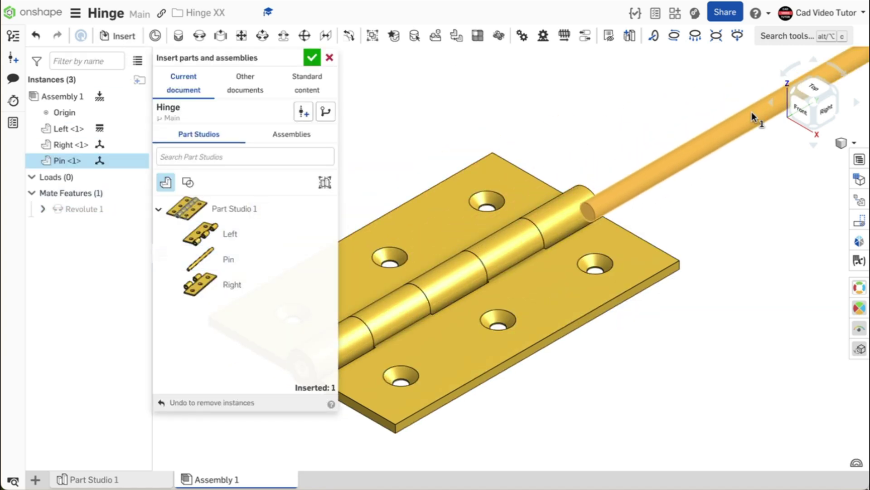
{"action": "left_click", "coordinate": [769, 94]}
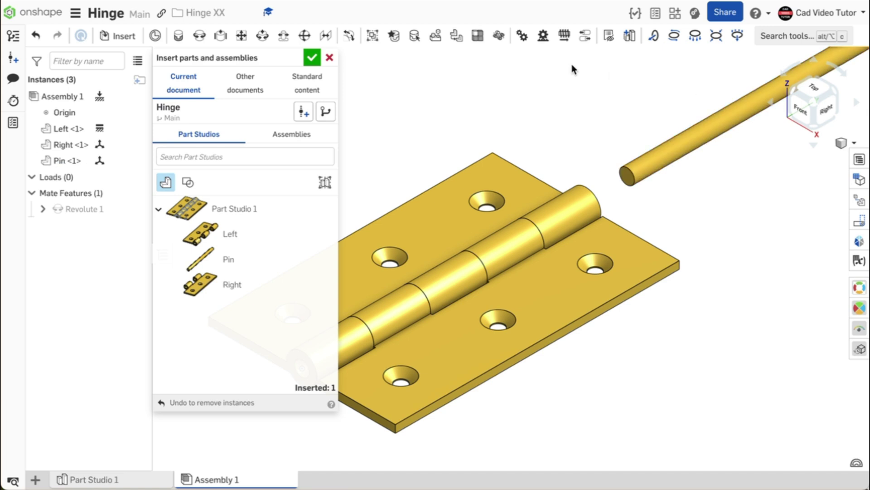
{"action": "left_click", "coordinate": [311, 58]}
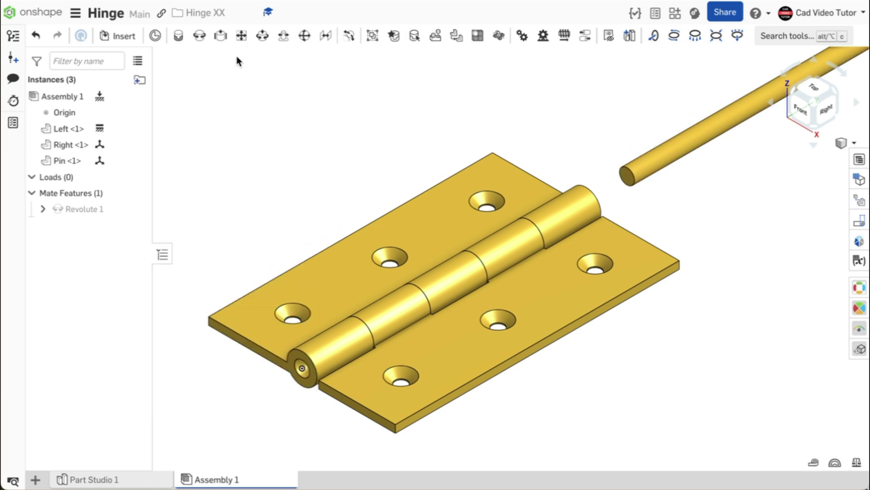
- Fasten the Pin's end connector to the Left knuckle's end connector with Fastened 1
{"action": "left_click", "coordinate": [179, 36]}
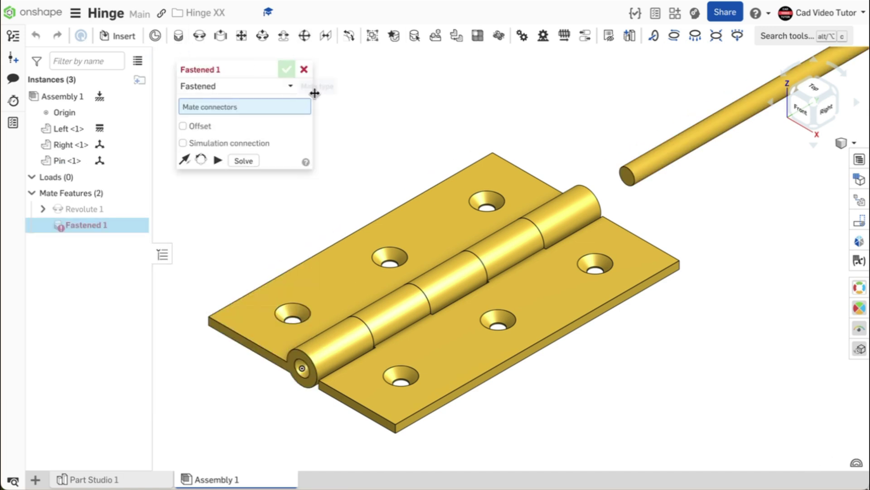
{"action": "left_click", "coordinate": [625, 182]}
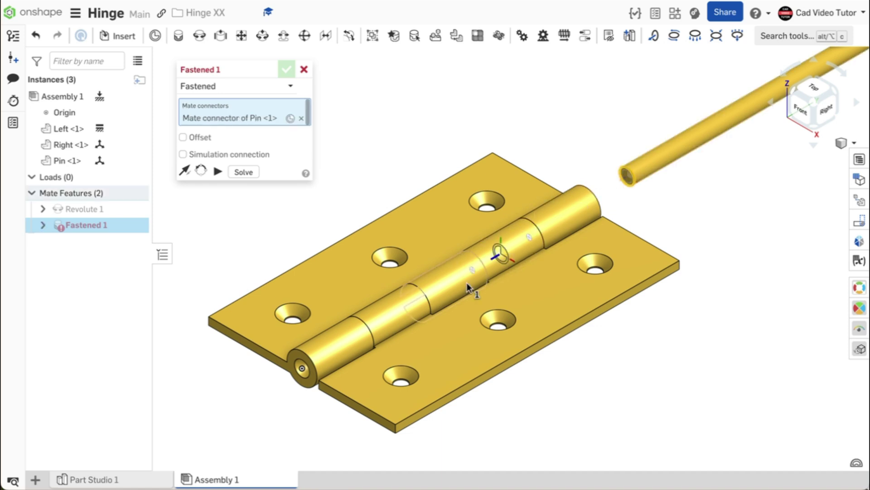
{"action": "left_click", "coordinate": [301, 373]}
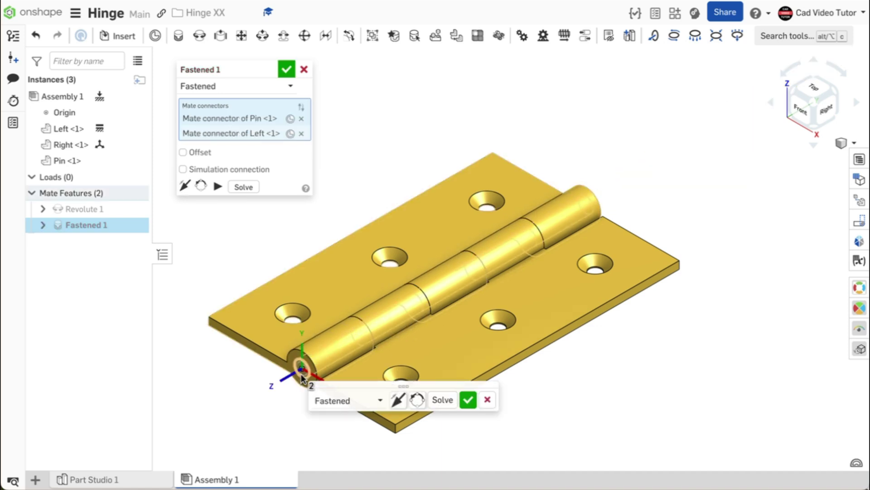
{"action": "left_click", "coordinate": [286, 70]}
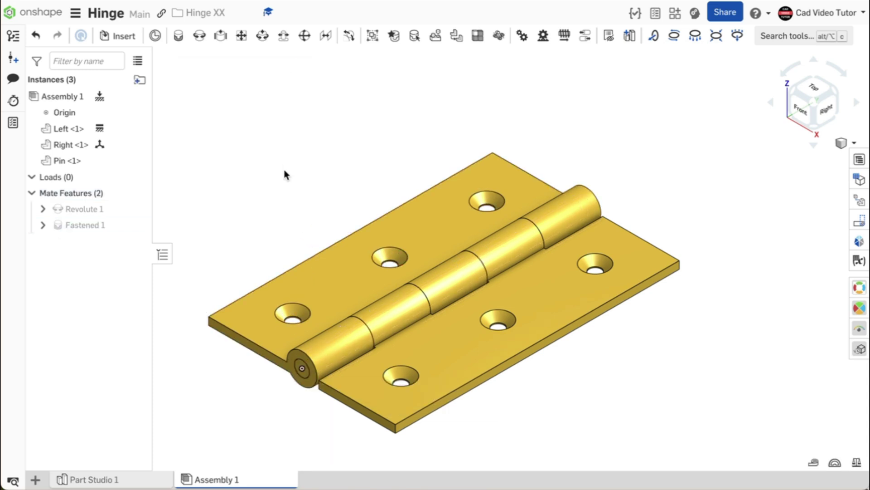
{"action": "key", "text": "f"}
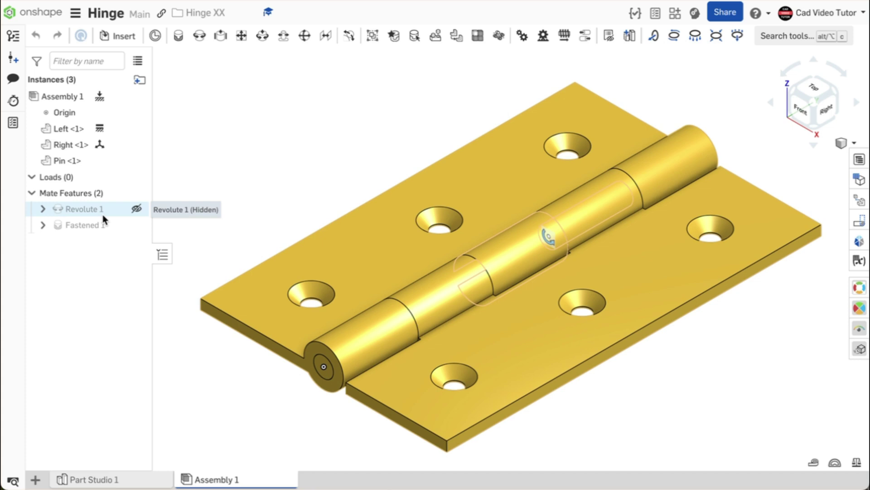
- Open Revolute 1's animation settings, set playback to play once, and run it
{"action": "right_click", "coordinate": [102, 214]}
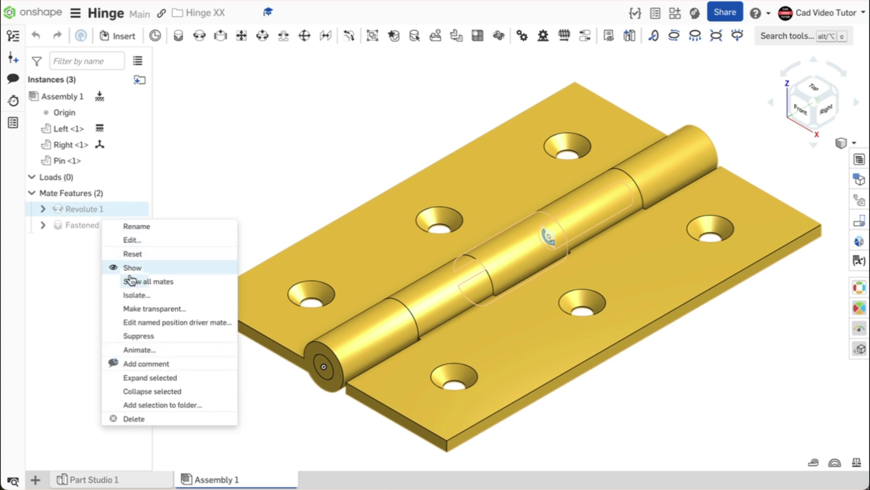
{"action": "left_click", "coordinate": [154, 350]}
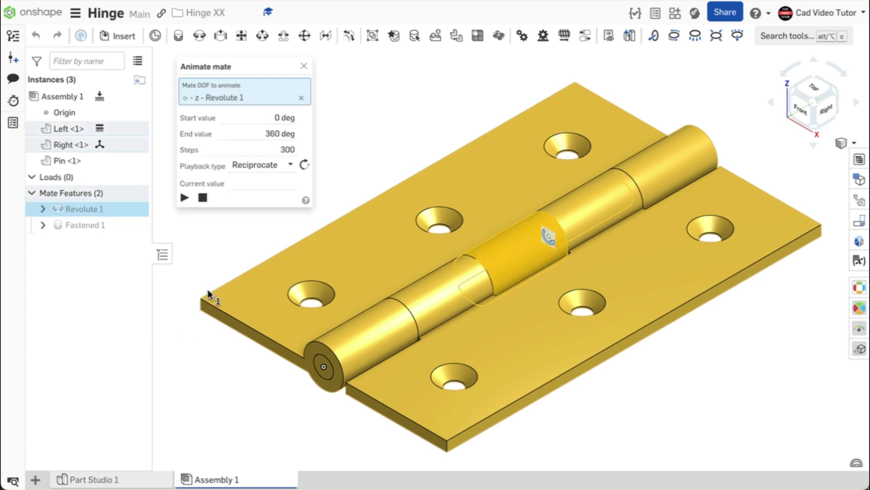
{"action": "left_click", "coordinate": [273, 165]}
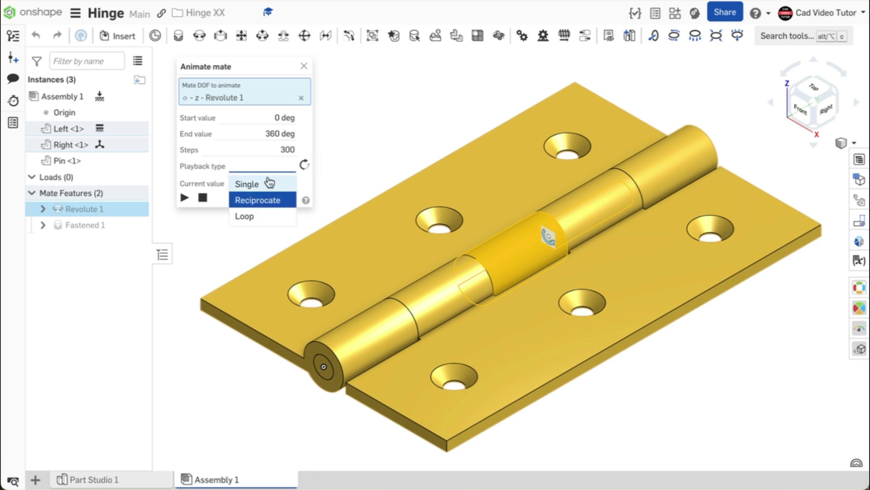
{"action": "left_click", "coordinate": [270, 183]}
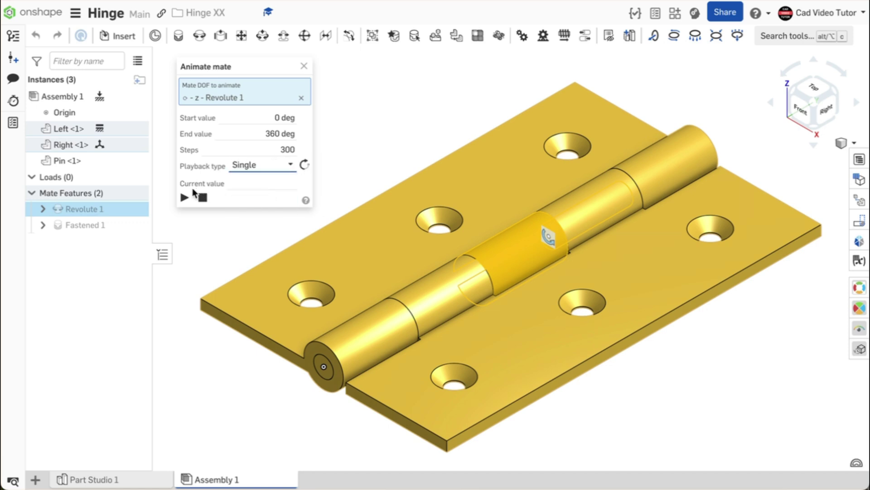
{"action": "left_click", "coordinate": [182, 198]}
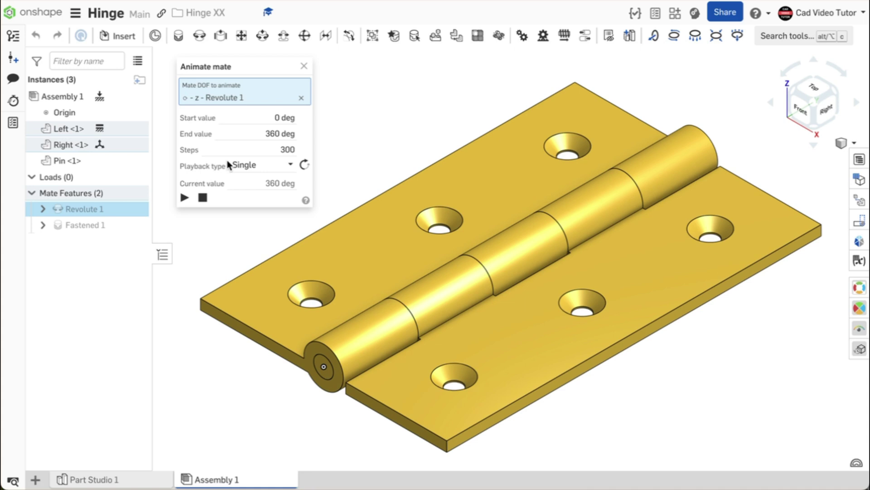
- Set the end angle to -180 deg, switch playback to Reciprocate, and replay
{"action": "left_click", "coordinate": [259, 131]}
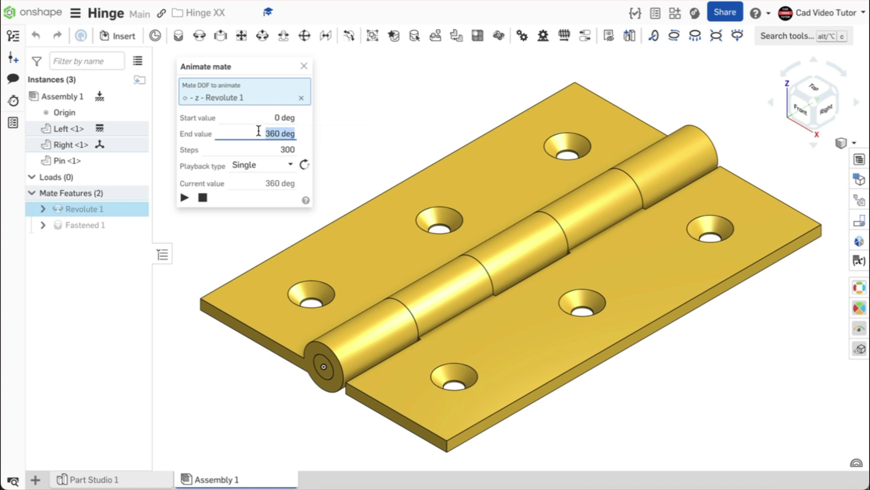
{"action": "type", "text": "-180"}
{"action": "key", "text": "Return"}
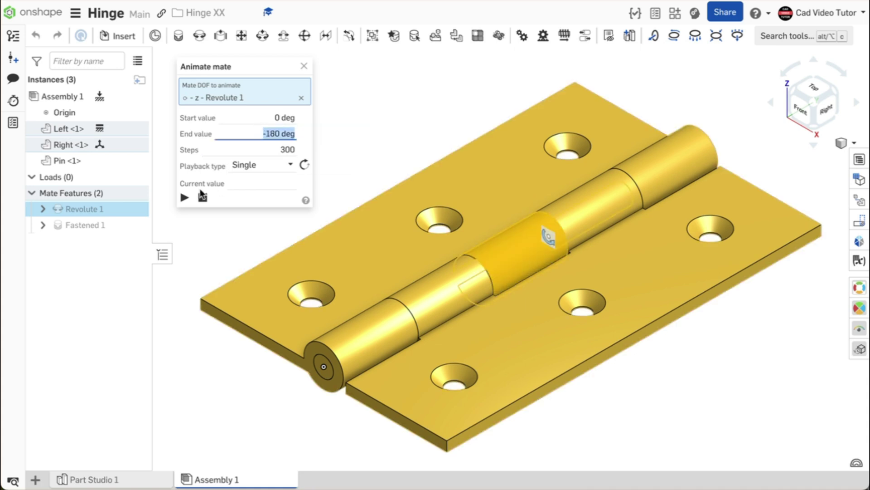
{"action": "left_click", "coordinate": [183, 198]}
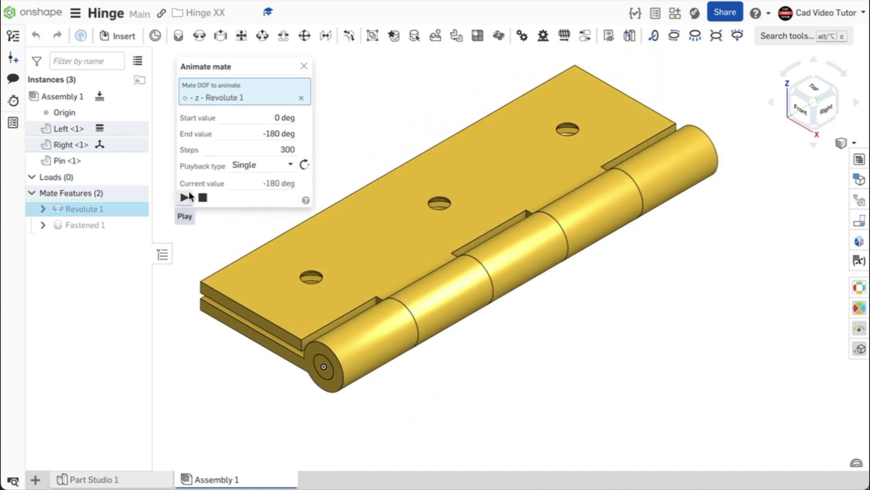
{"action": "left_click", "coordinate": [264, 165]}
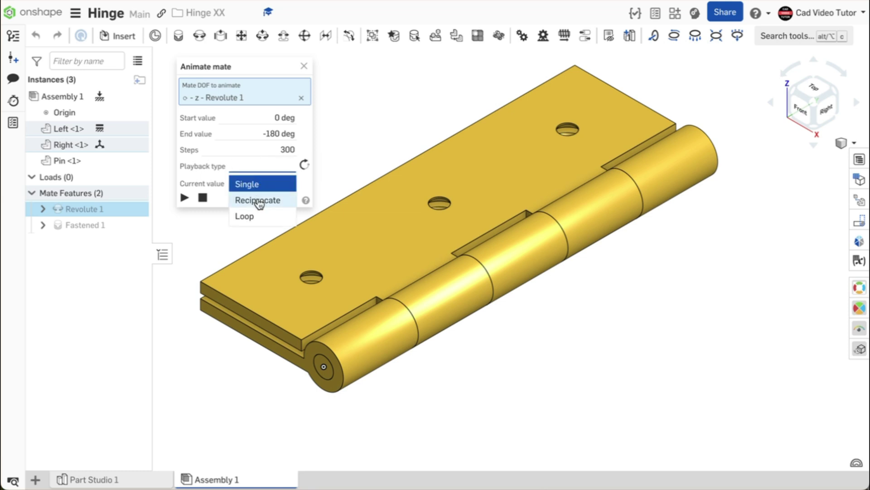
{"action": "left_click", "coordinate": [258, 200]}
{"action": "left_click", "coordinate": [184, 198]}
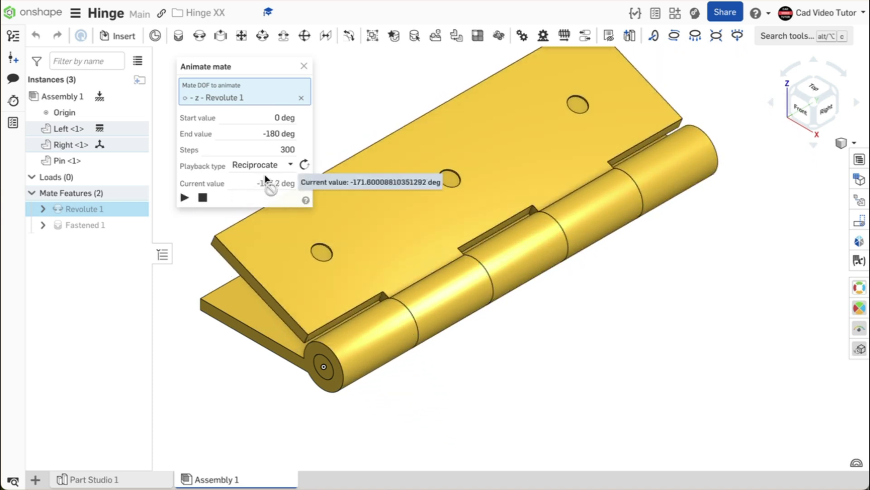
- Replay the swing at 200 steps, inspect it from behind, then close the animation
{"action": "double_click", "coordinate": [286, 149]}
{"action": "type", "text": "200"}
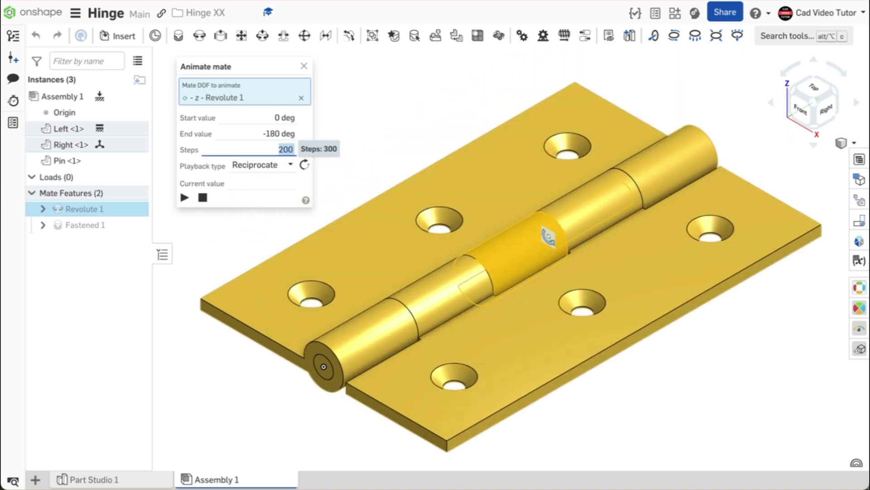
{"action": "left_click", "coordinate": [185, 197]}
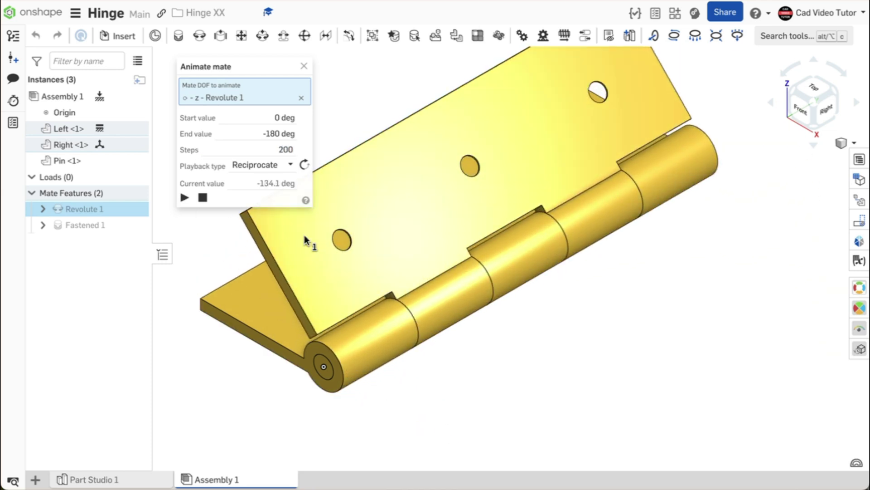
{"action": "scroll", "coordinate": [563, 314], "scroll_direction": "down", "scroll_amount": 4}
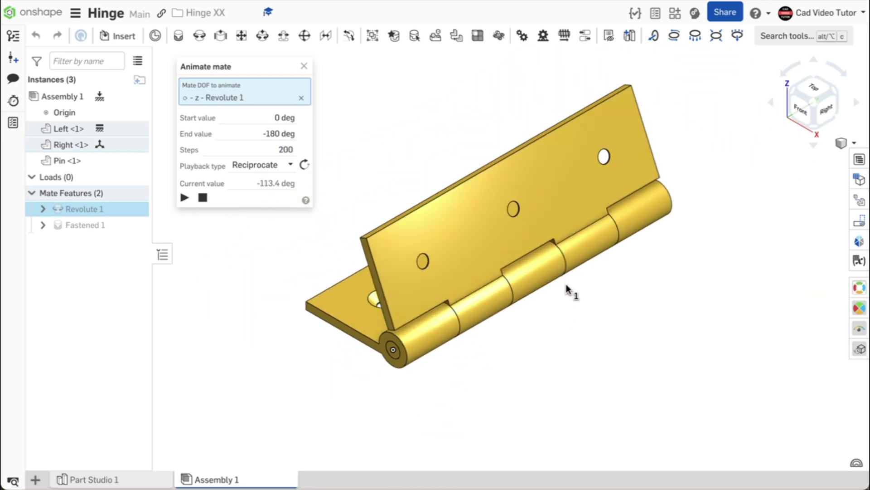
{"action": "right_click_drag", "start_coordinate": [560, 317], "coordinate": [426, 301]}
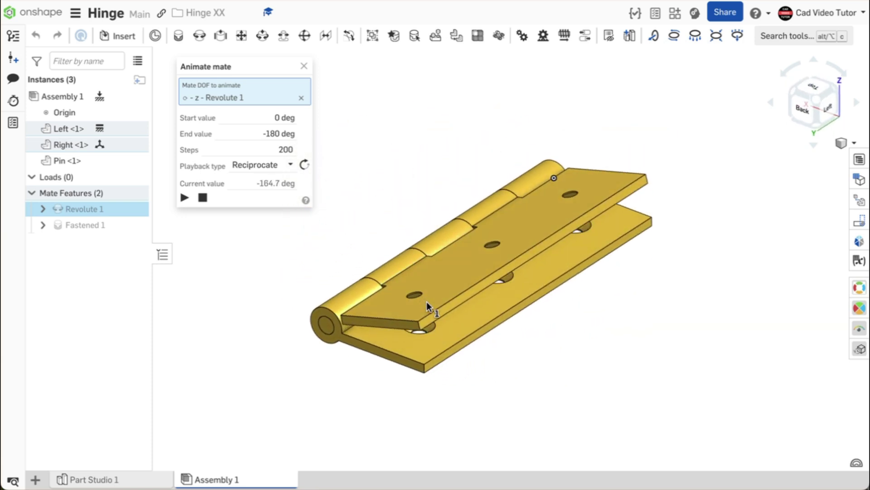
{"action": "key", "text": "shift+7"}
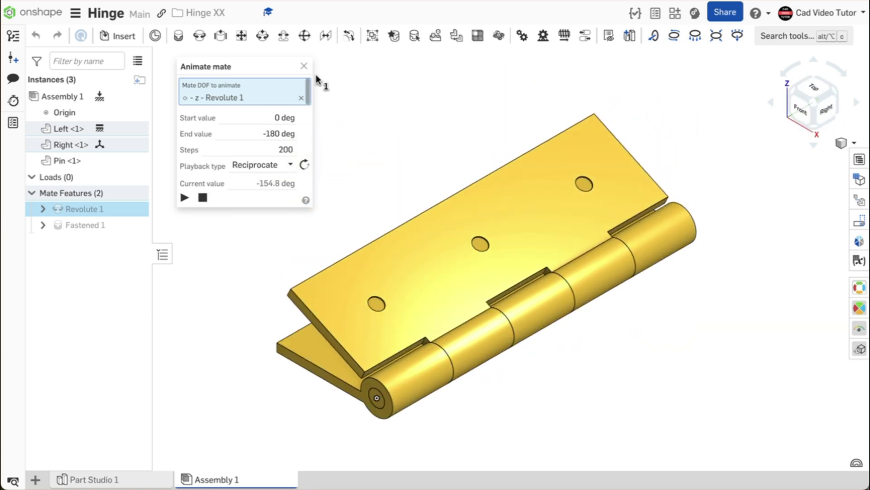
{"action": "left_click", "coordinate": [304, 66]}
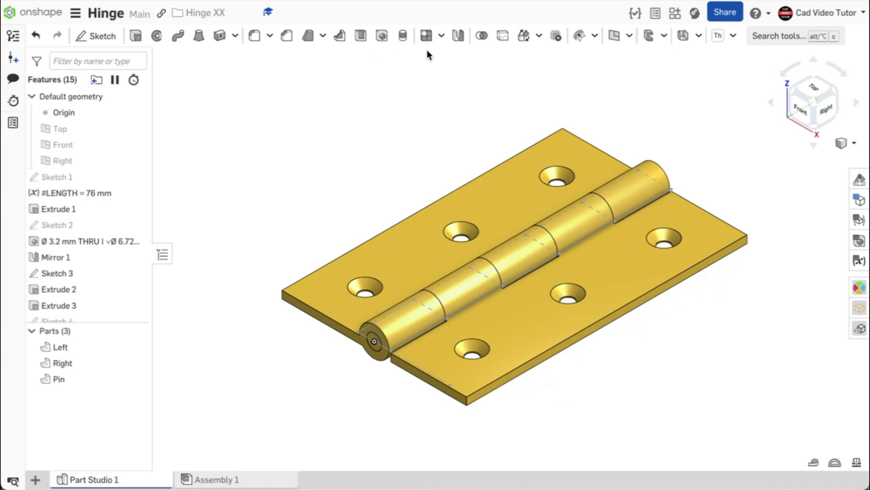
- Set the LENGTH variable to 90 mm and check the longer hinge in the assembly
{"action": "left_click", "coordinate": [860, 261]}
{"action": "type", "text": "90"}
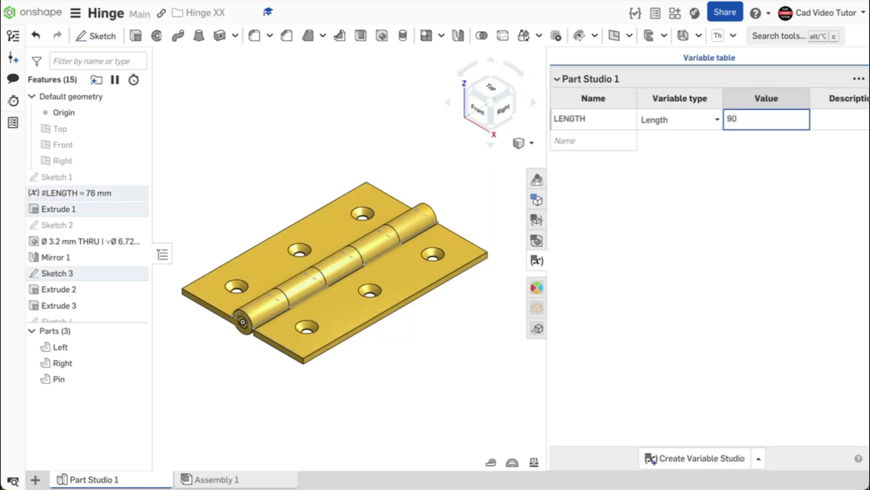
{"action": "key", "text": "Return"}
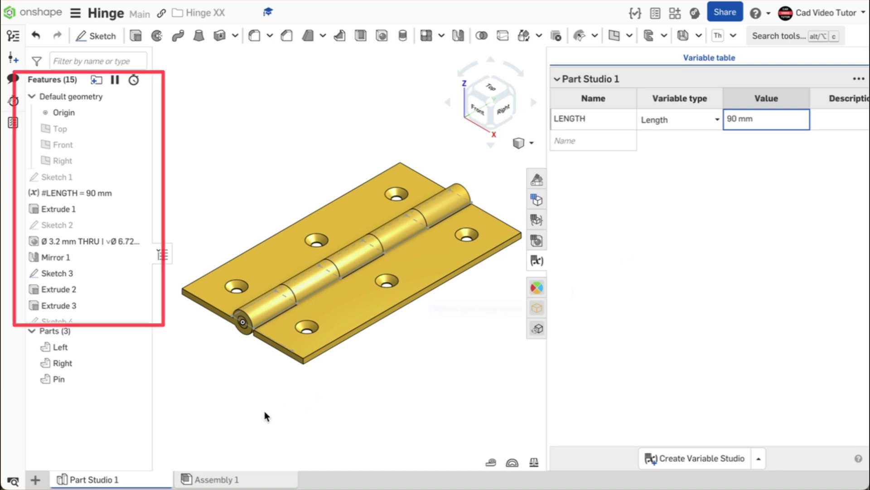
{"action": "left_click", "coordinate": [260, 484]}
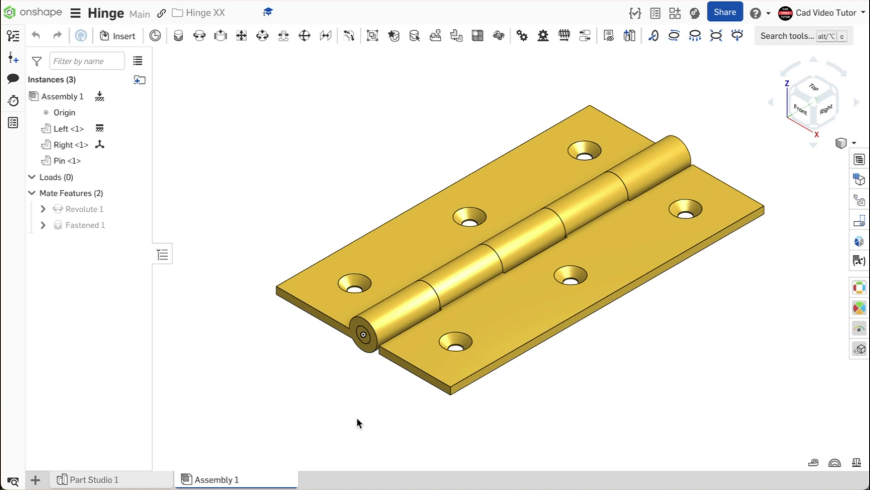
{"action": "left_click", "coordinate": [136, 481]}
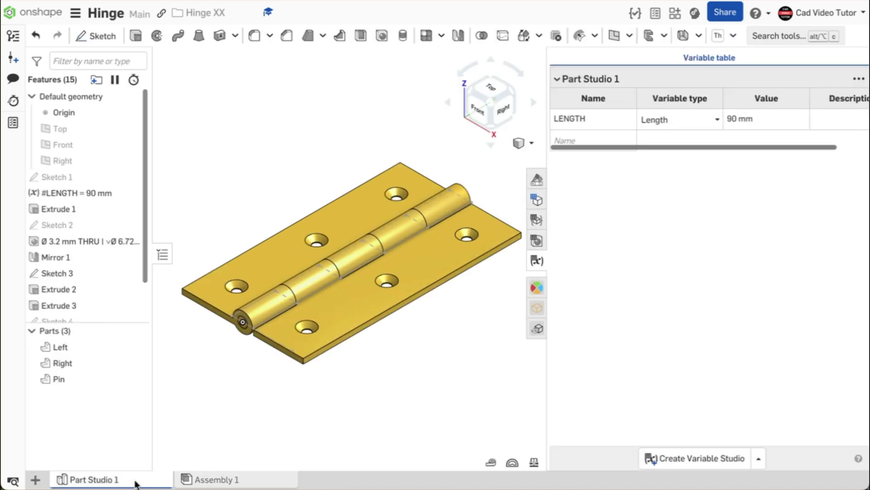
- Change LENGTH to 60 mm, then test undo and redo, ending at 60 mm
{"action": "left_click", "coordinate": [730, 120]}
{"action": "type", "text": "60"}
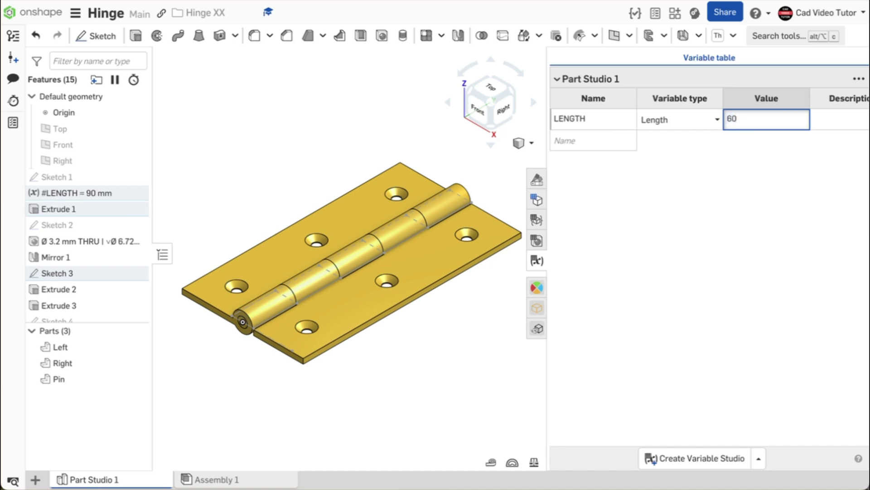
{"action": "key", "text": "Return"}
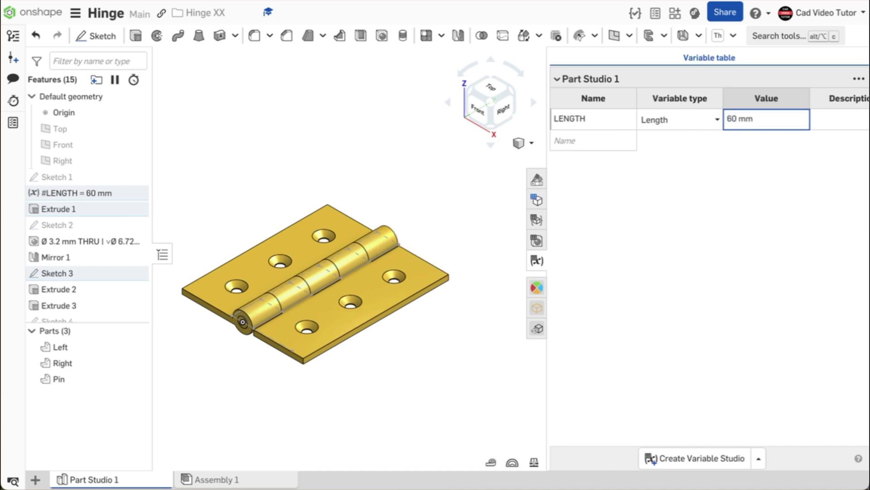
{"action": "left_click", "coordinate": [37, 38]}
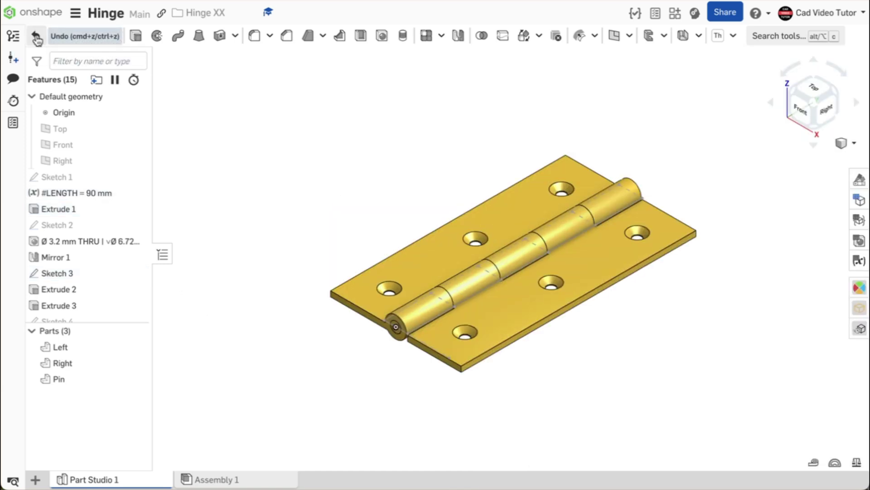
{"action": "left_click", "coordinate": [36, 39]}
{"action": "left_click", "coordinate": [58, 38]}
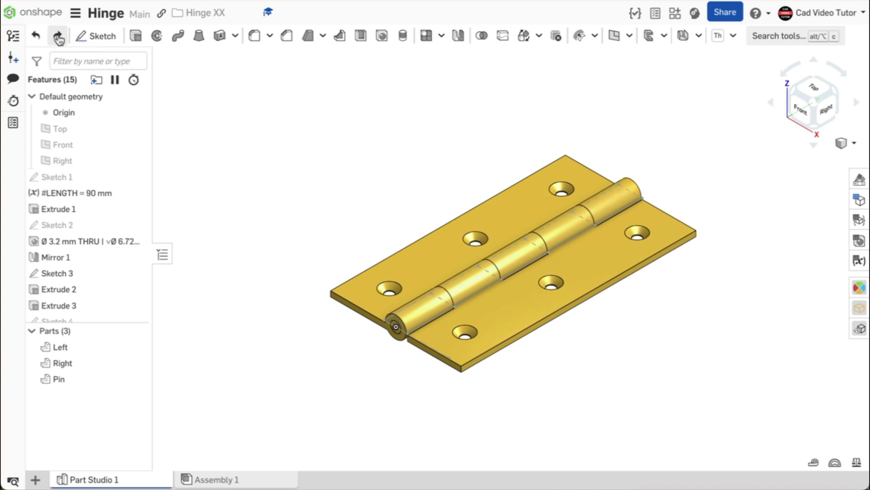
{"action": "left_click", "coordinate": [59, 38]}
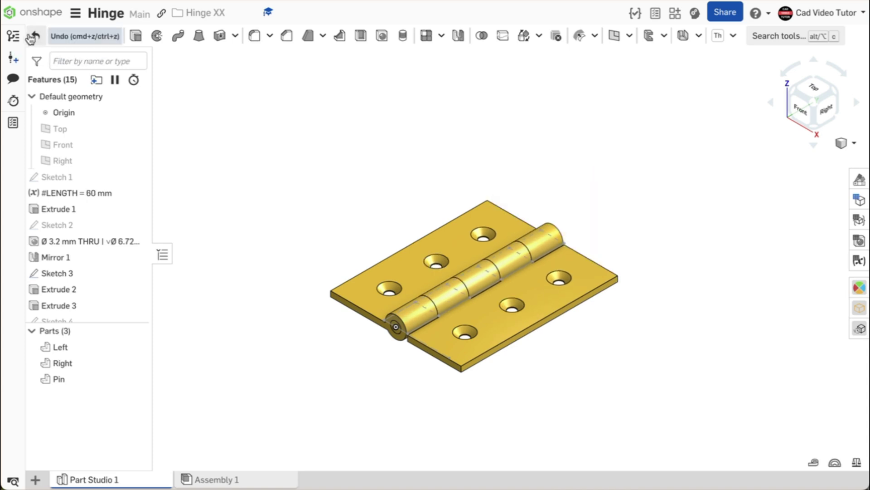